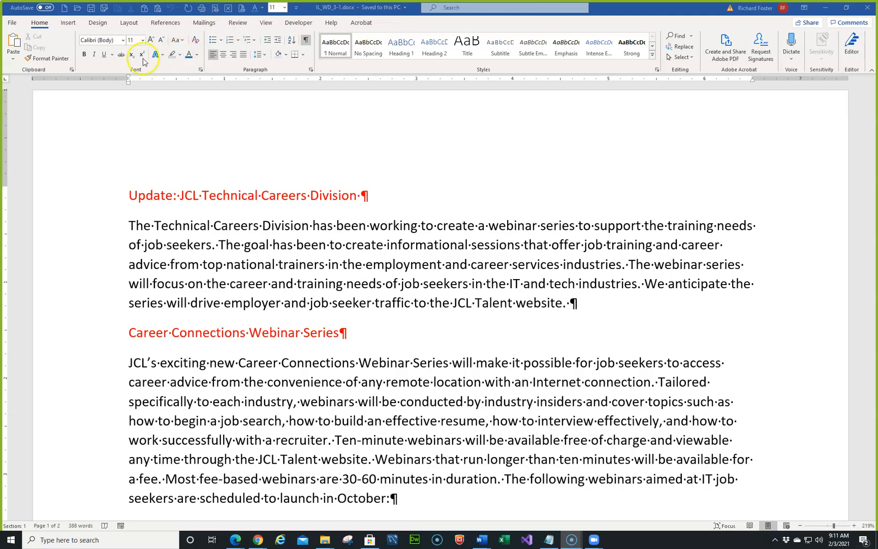
click(11, 23)
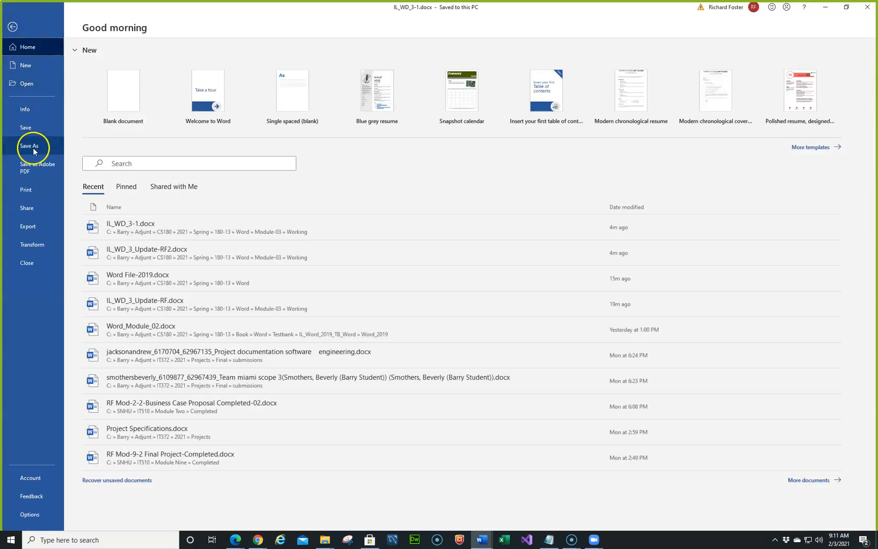
click(33, 147)
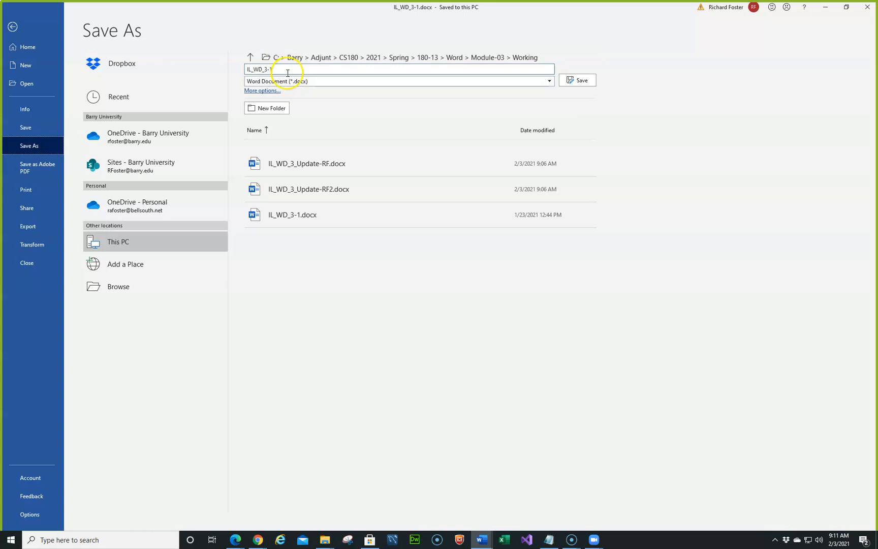
click(13, 27)
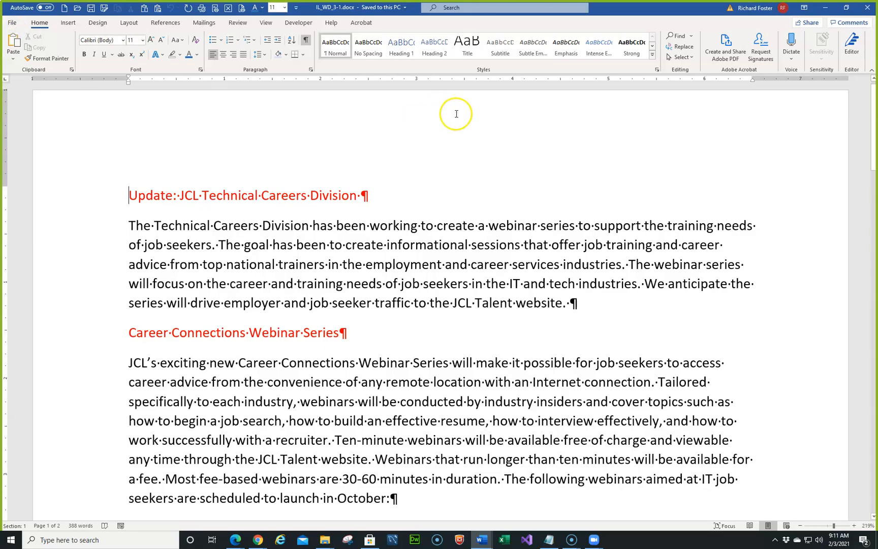
Save the document under the name IL_WD_3_Update-RF.docx in the Working folder, replacing the existing file.
key(F12)
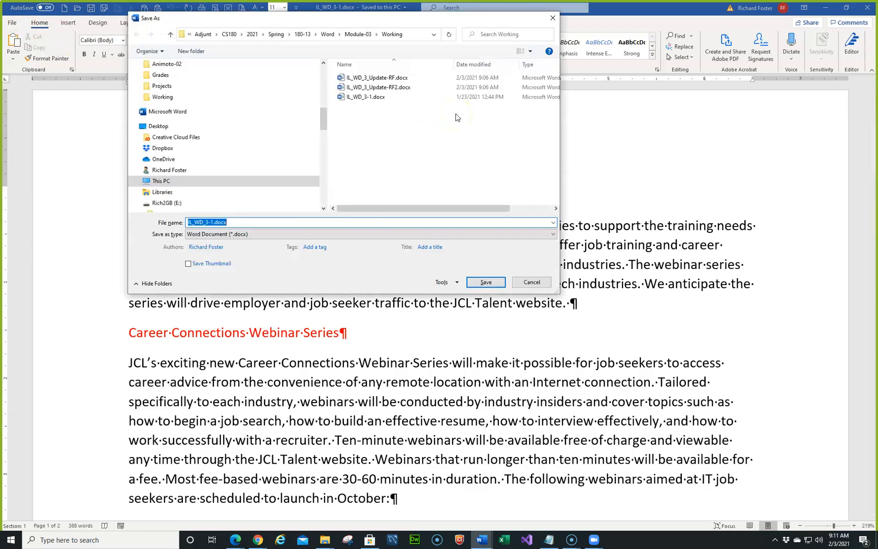
drag(367, 22, 473, 71)
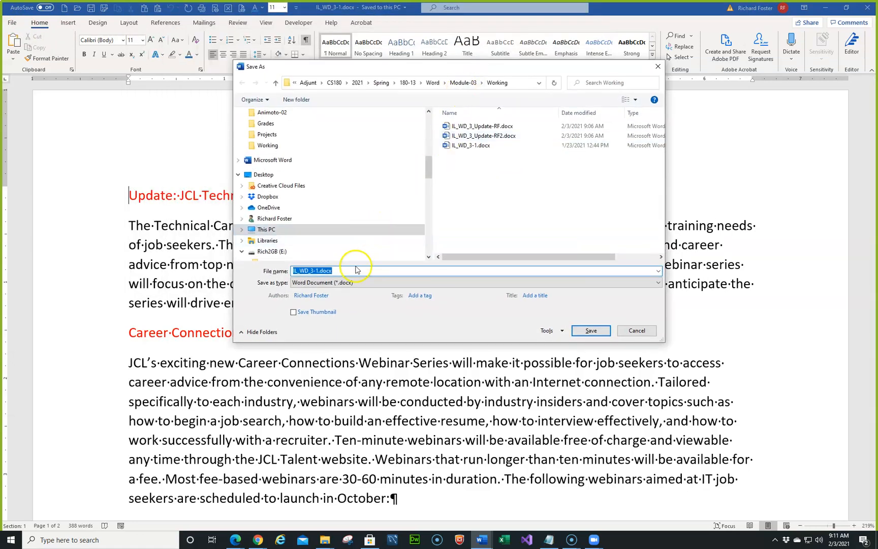
click(478, 126)
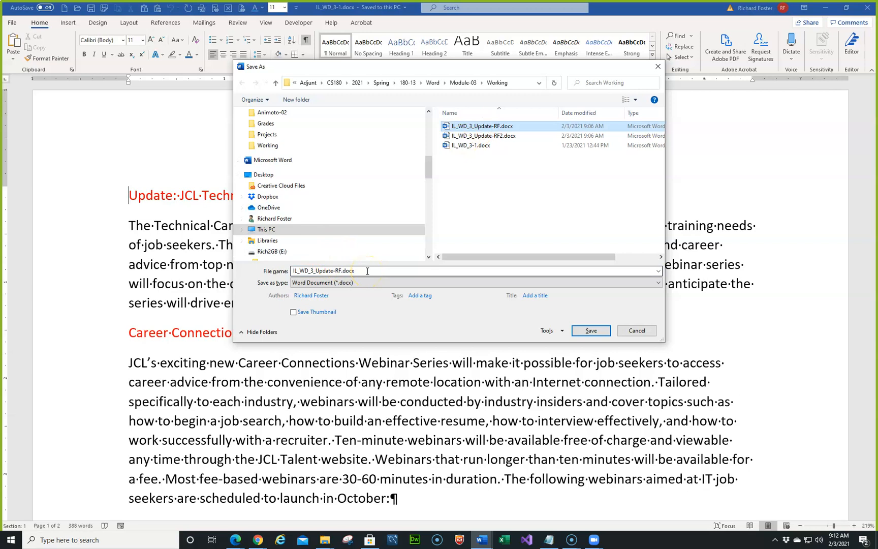
click(299, 271)
click(578, 332)
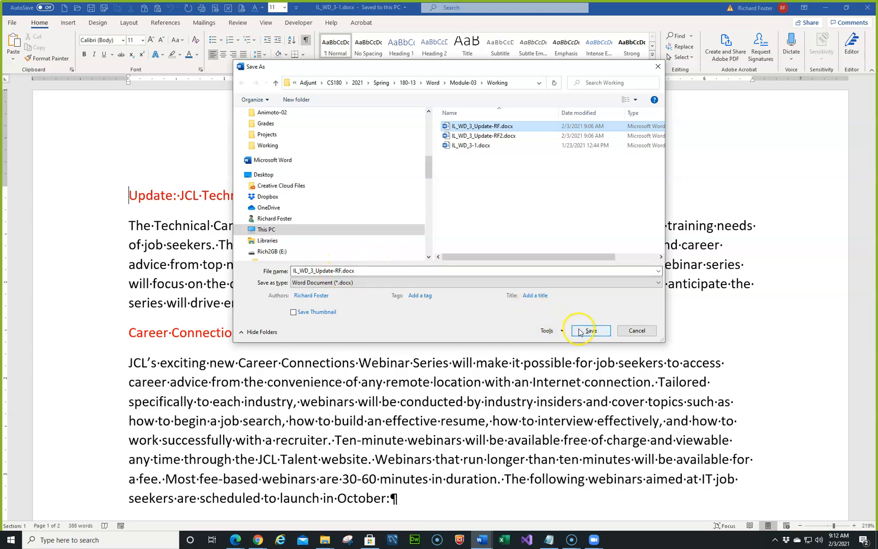
click(580, 333)
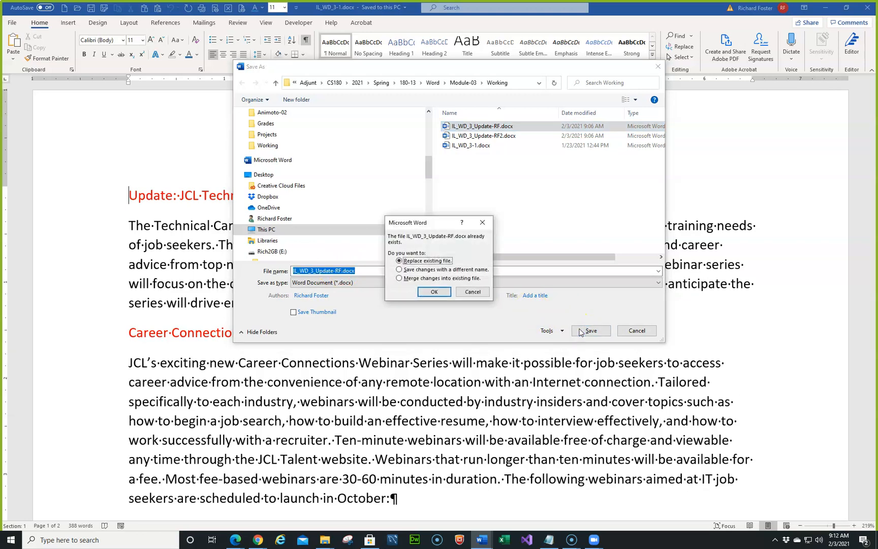
click(432, 292)
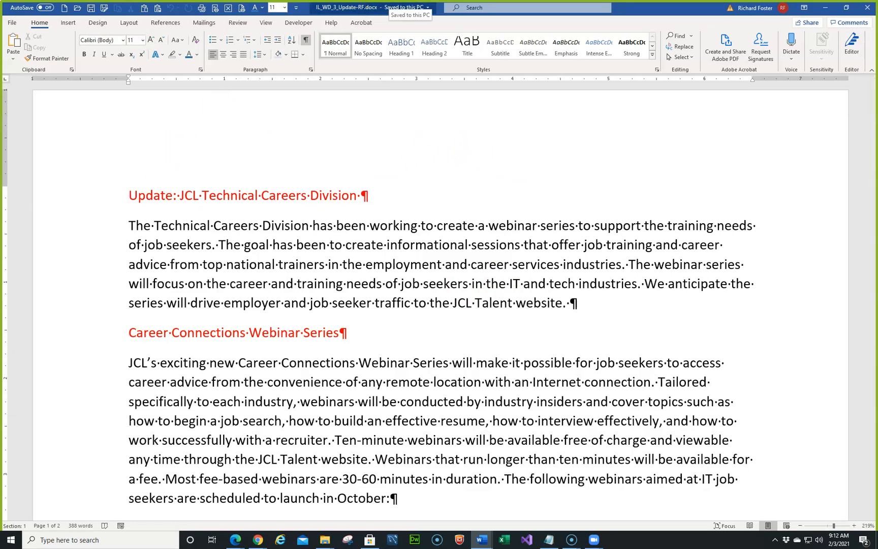
Apply the blue shadowed text effect to the title "Update: JCL Technical Careers Division".
click(88, 201)
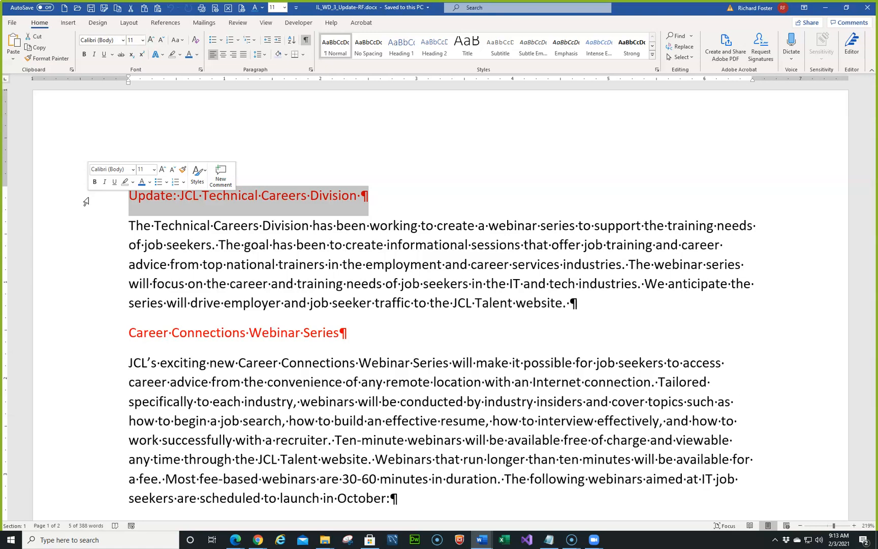
click(156, 56)
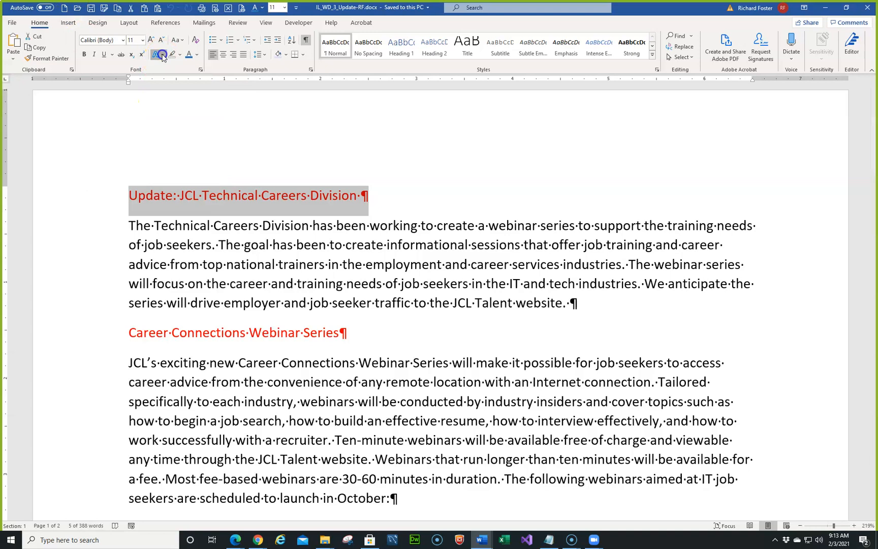
click(163, 55)
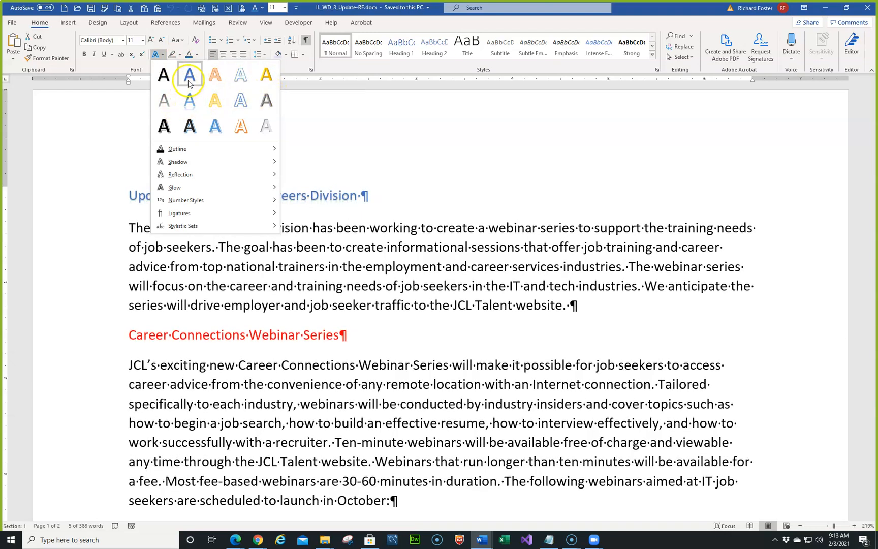
click(189, 78)
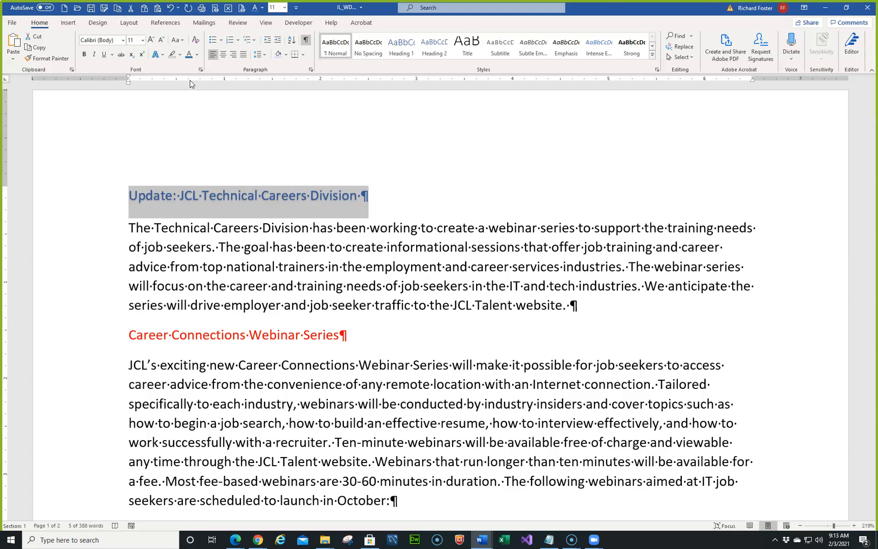
Set the title's font size to 24 and its font color to a darker green theme shade.
click(143, 45)
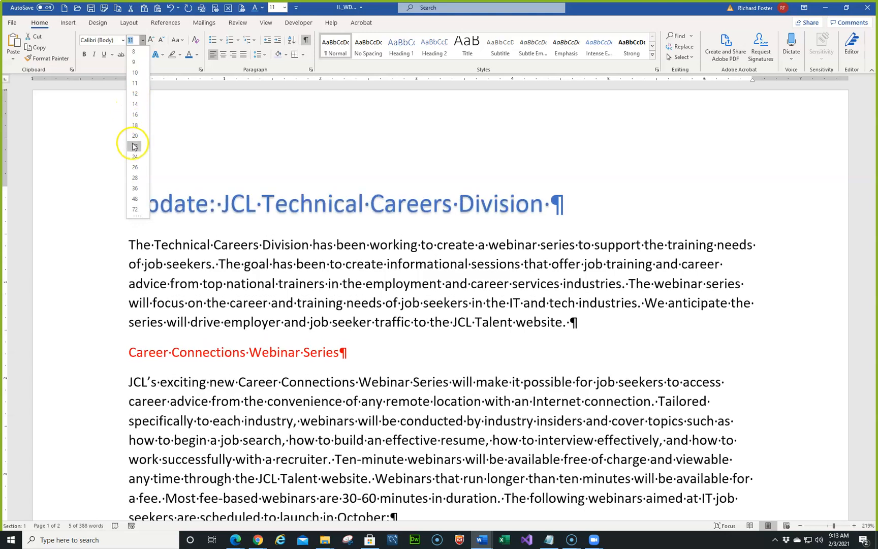
click(135, 156)
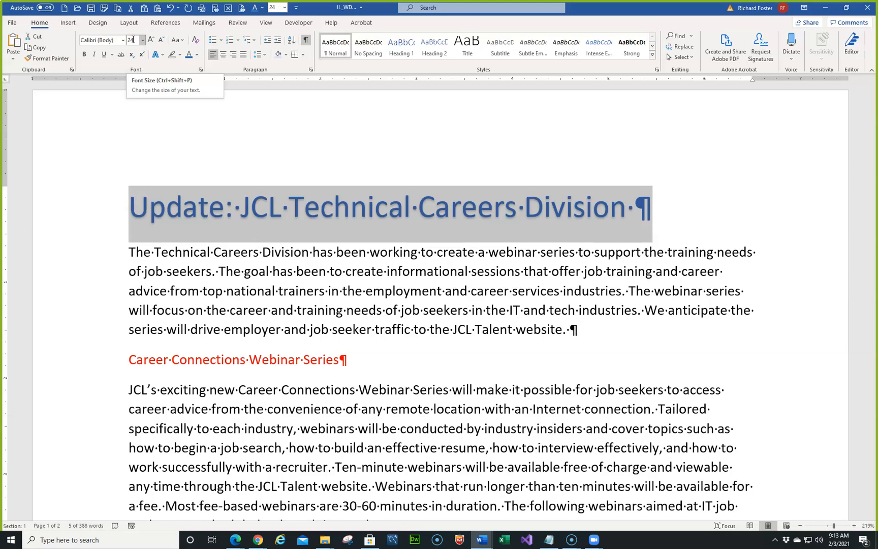
click(197, 55)
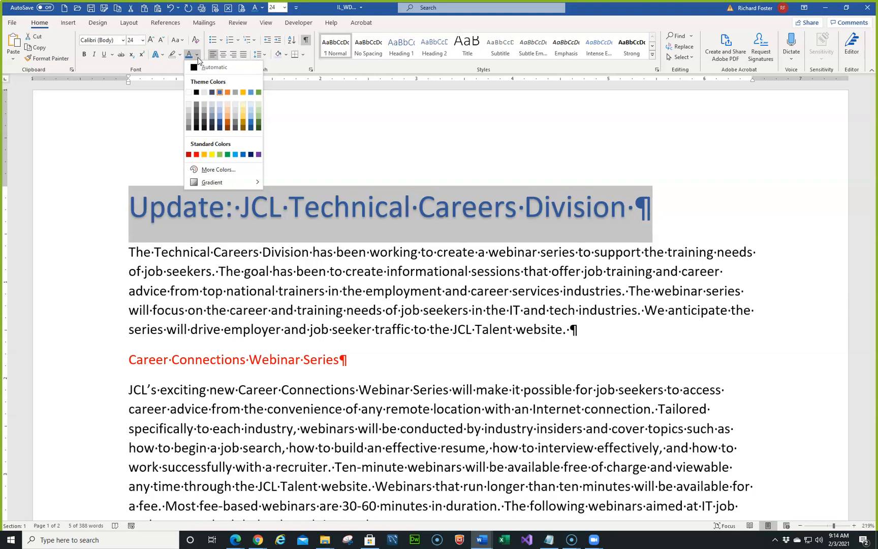
click(258, 124)
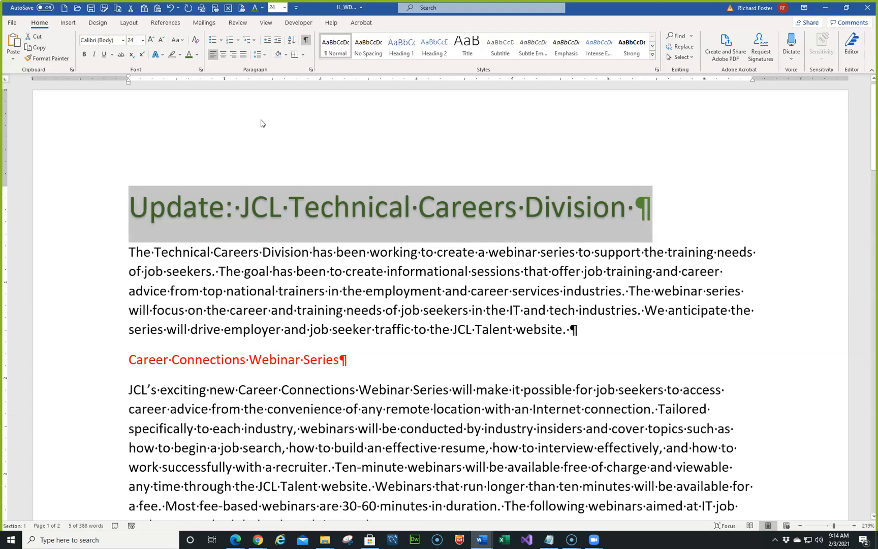
click(283, 210)
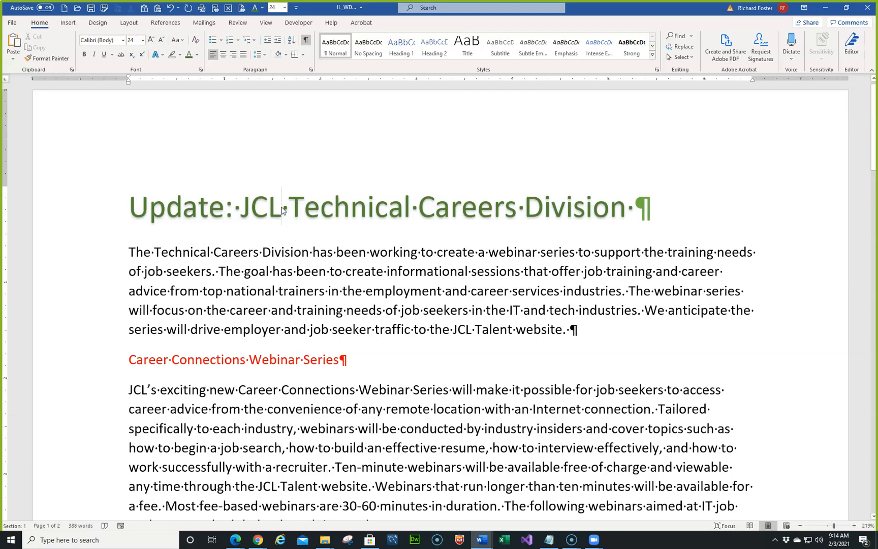
click(290, 196)
Make the heading "Career Connections Webinar Series" bold and set its font size to 14.
click(46, 366)
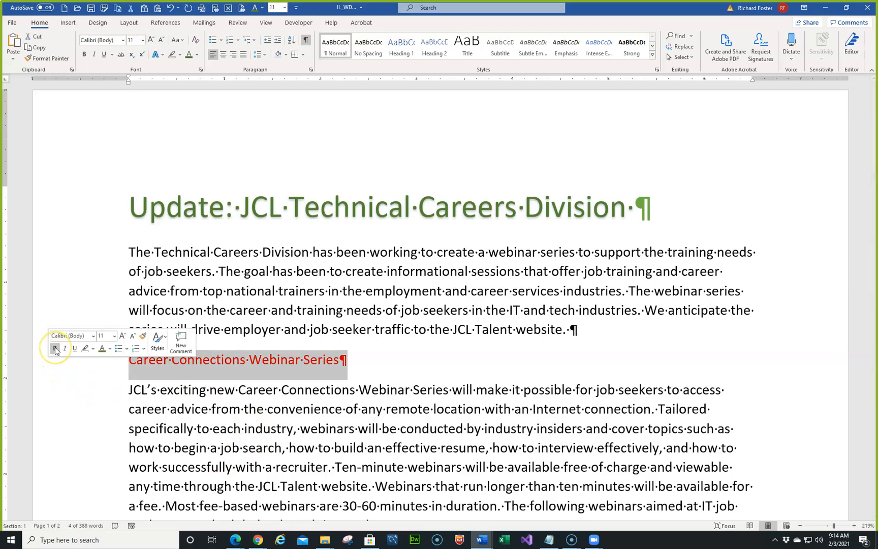
click(56, 349)
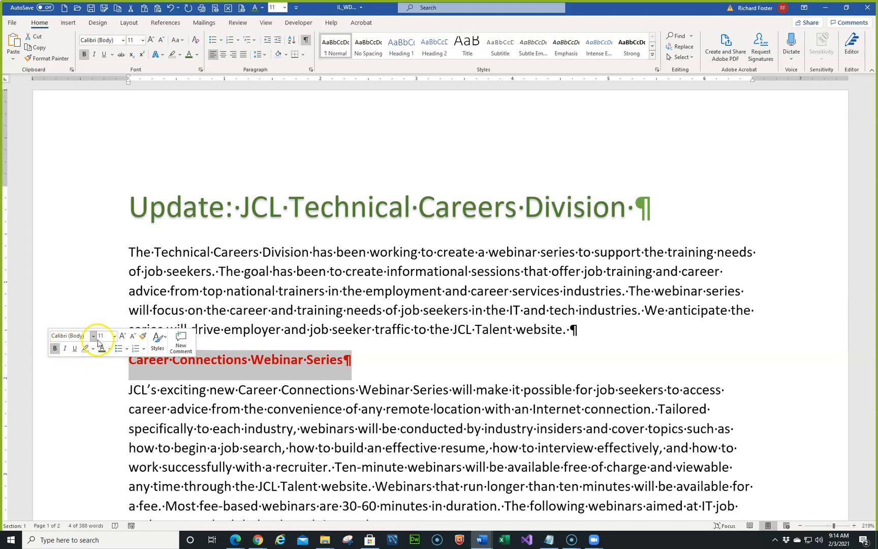
click(115, 336)
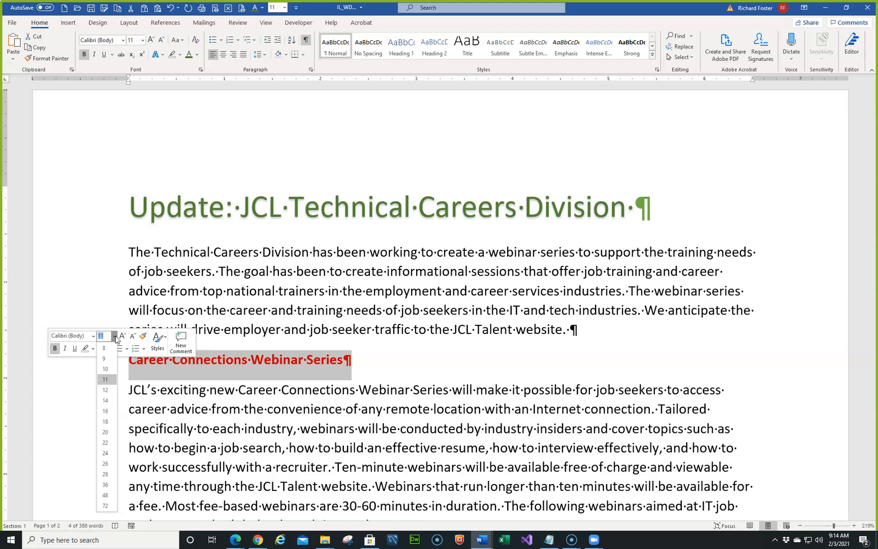
click(106, 401)
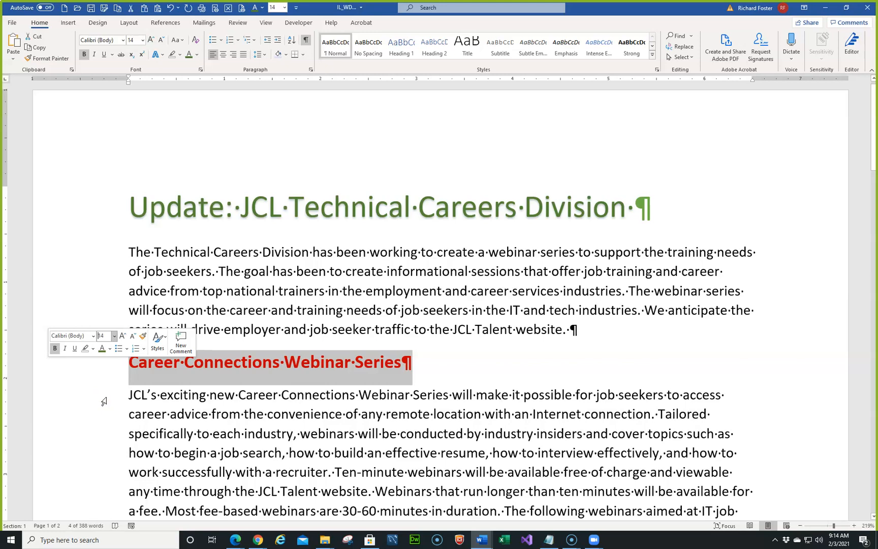
click(109, 392)
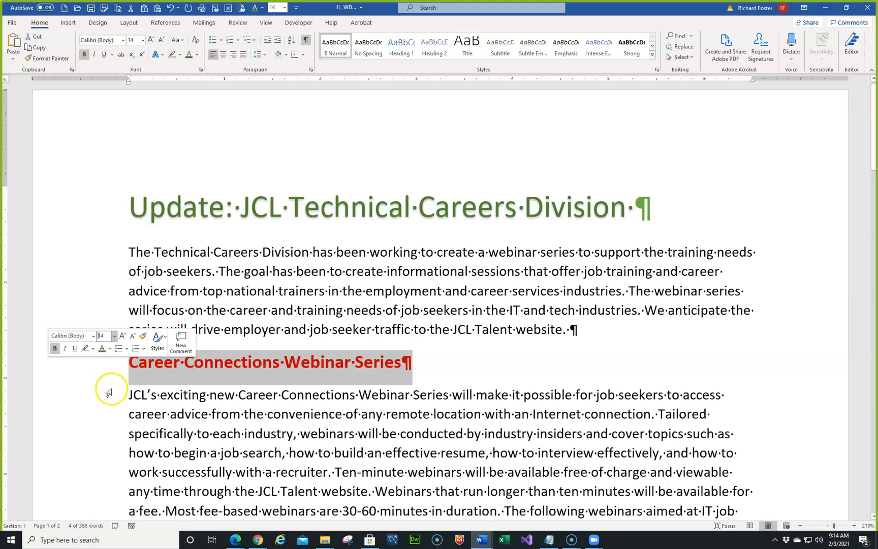
Color the "Career Connections Webinar Series" heading with a darker blue theme shade and italicize it.
click(110, 349)
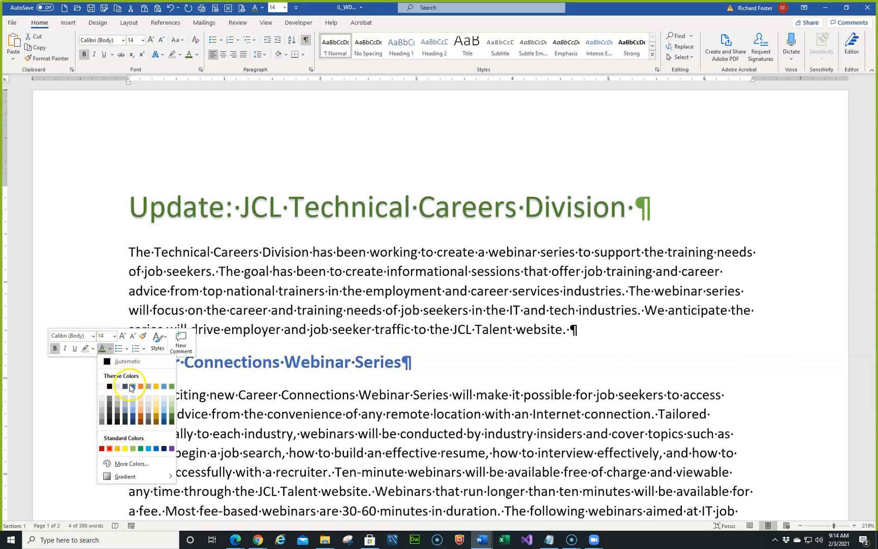
click(134, 417)
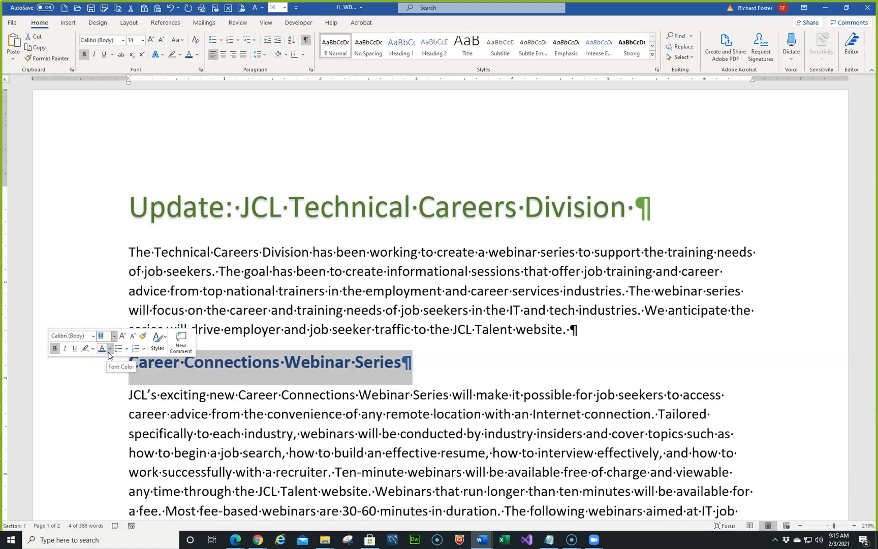
click(452, 361)
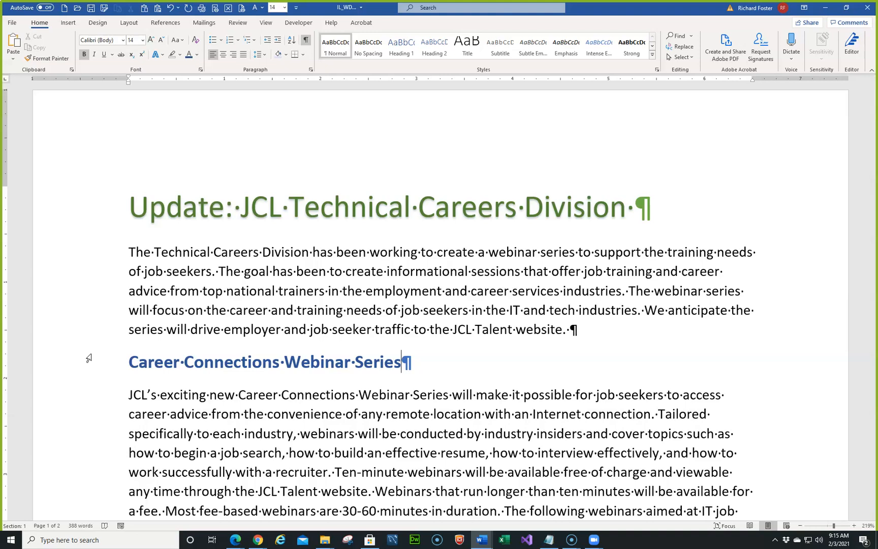
click(74, 362)
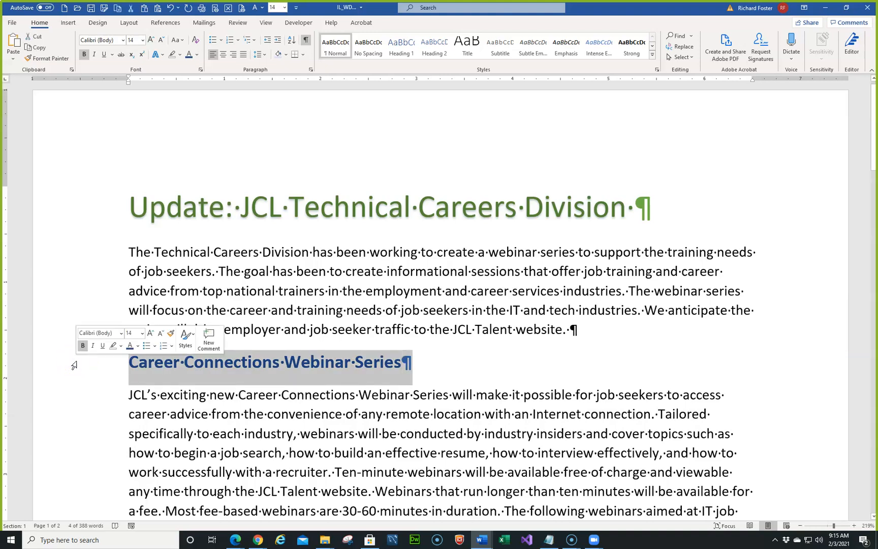
key(ctrl+i)
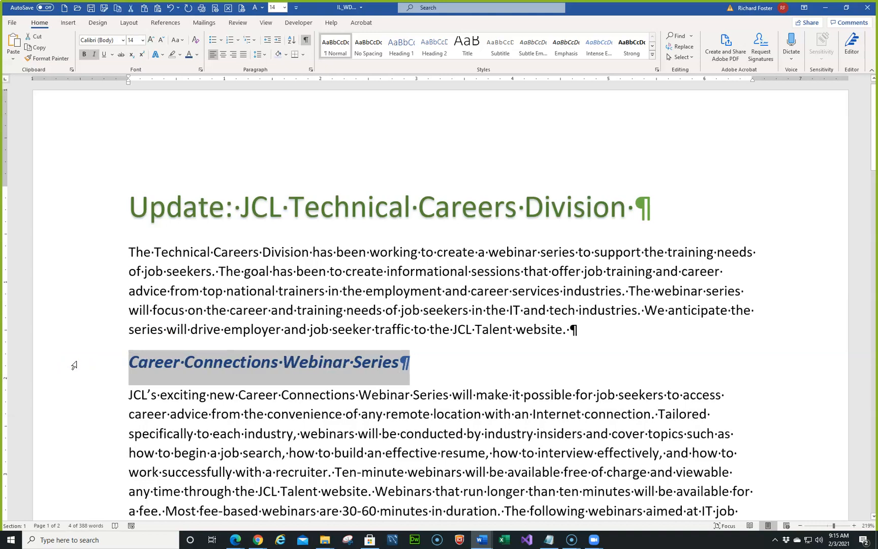
click(178, 398)
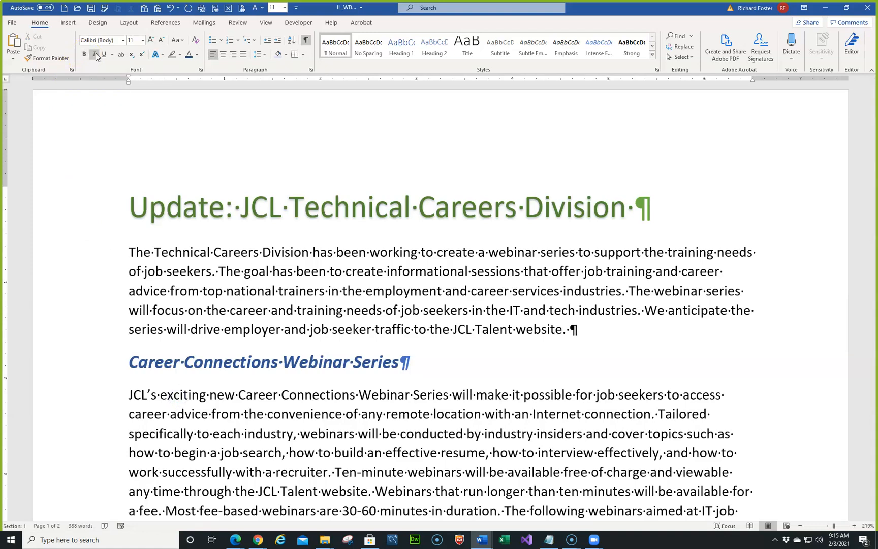
Copy the formatting of the "Career Connections Webinar Series" heading to the "Social Media Advertising Campaign" heading with Format Painter.
click(58, 359)
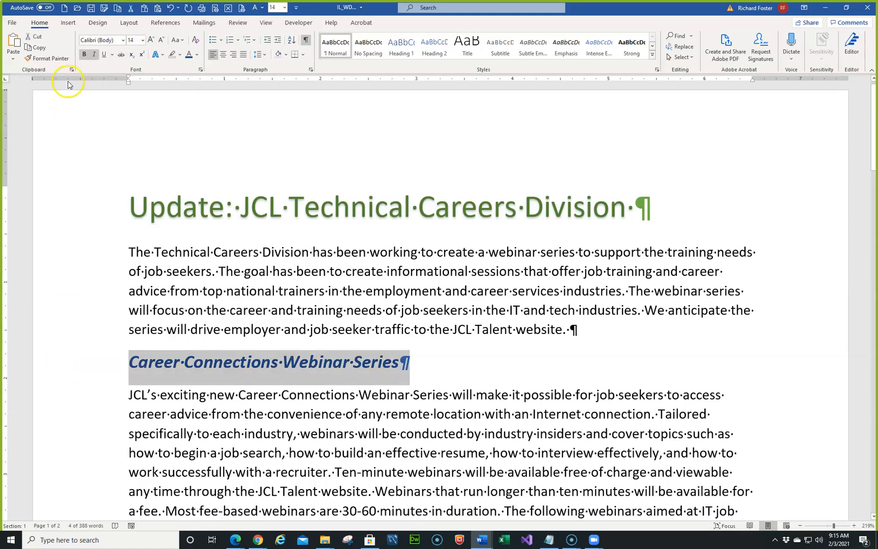
click(51, 58)
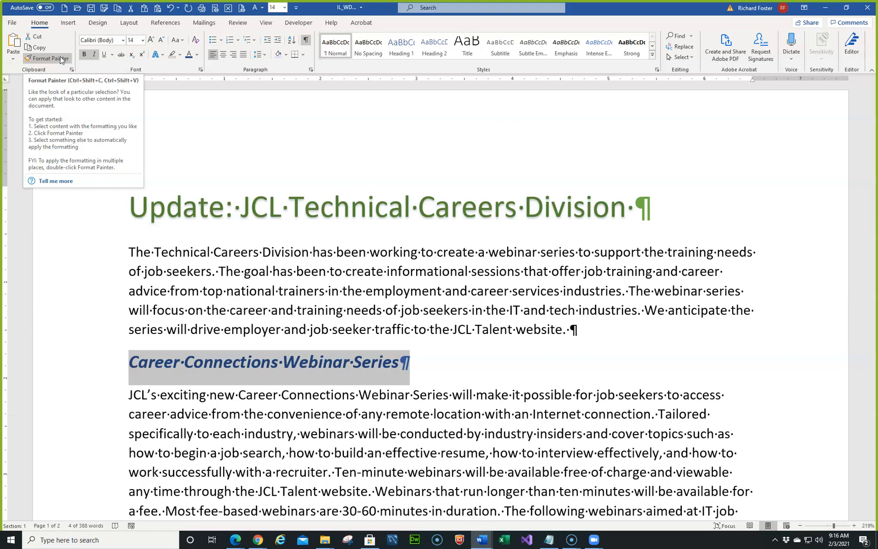
click(61, 58)
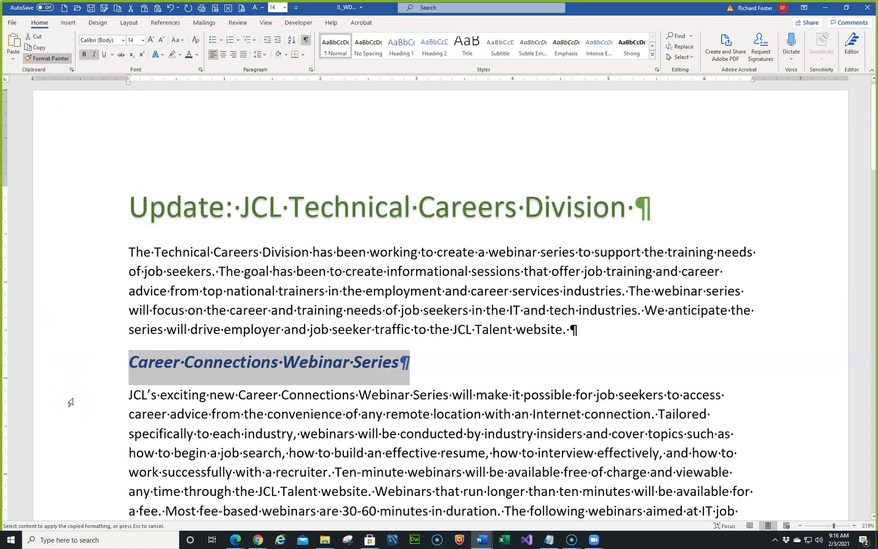
scroll(94, 409, down, 4)
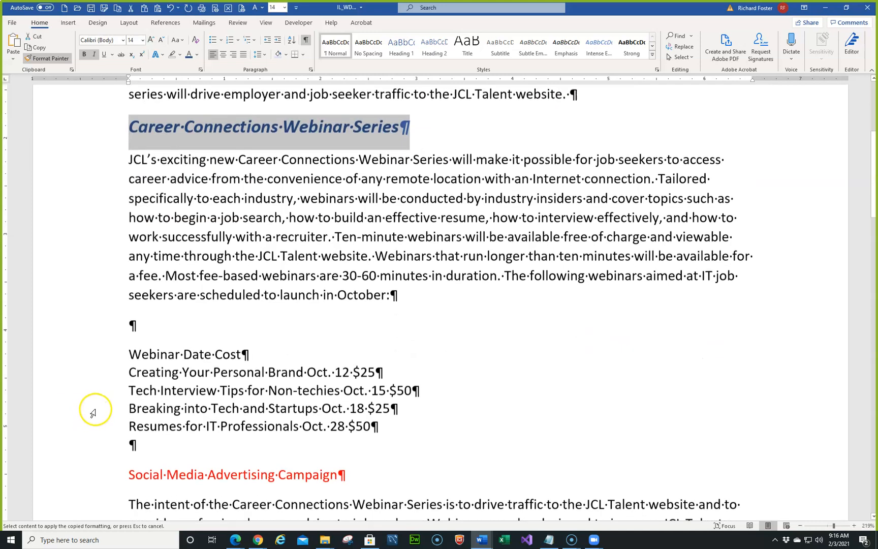
scroll(94, 413, down, 2)
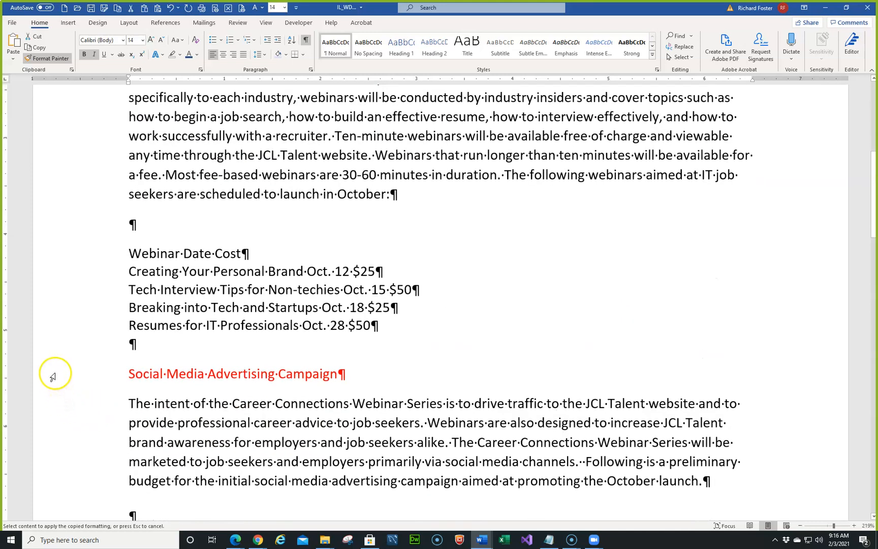
click(52, 373)
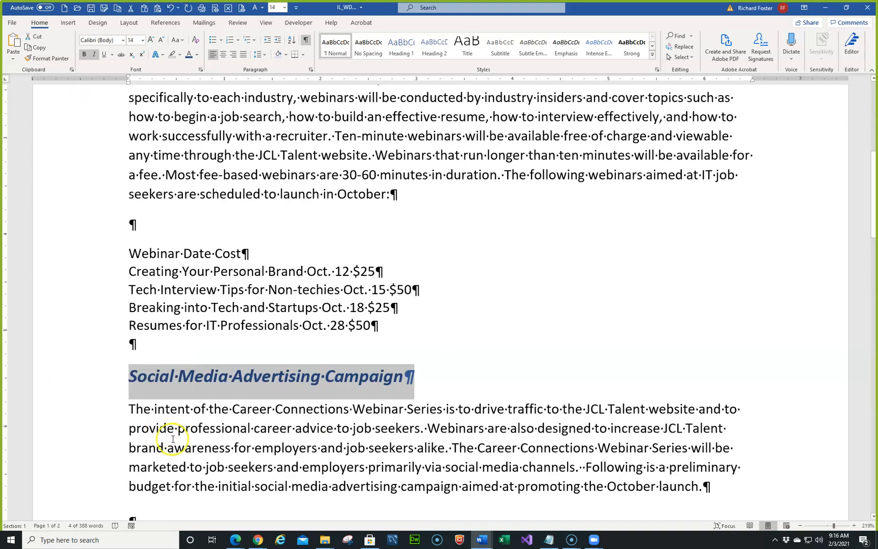
Copy the "Social Media Advertising Campaign" heading's formatting to the "Upcoming Conferences" and "Technical Careers Division Personnel" headings with Format Painter.
scroll(158, 466, down, 1)
scroll(158, 466, down, 2)
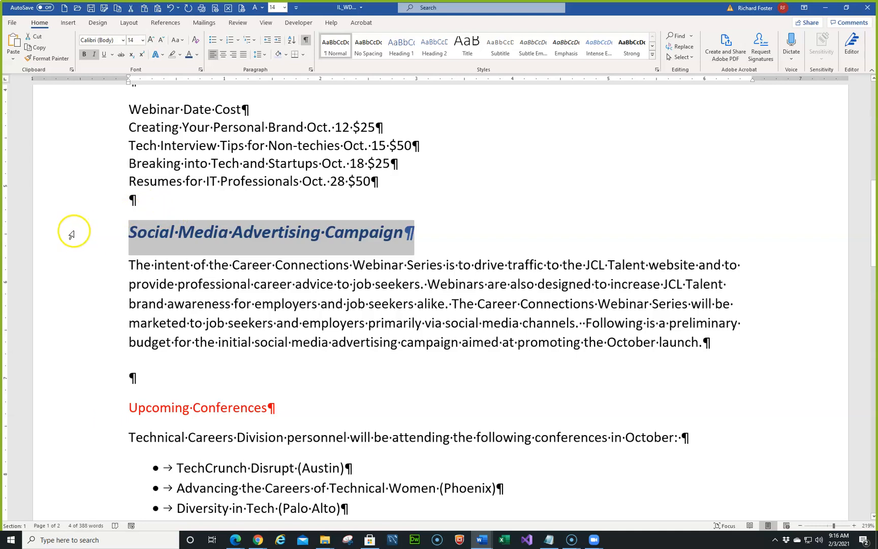
click(47, 59)
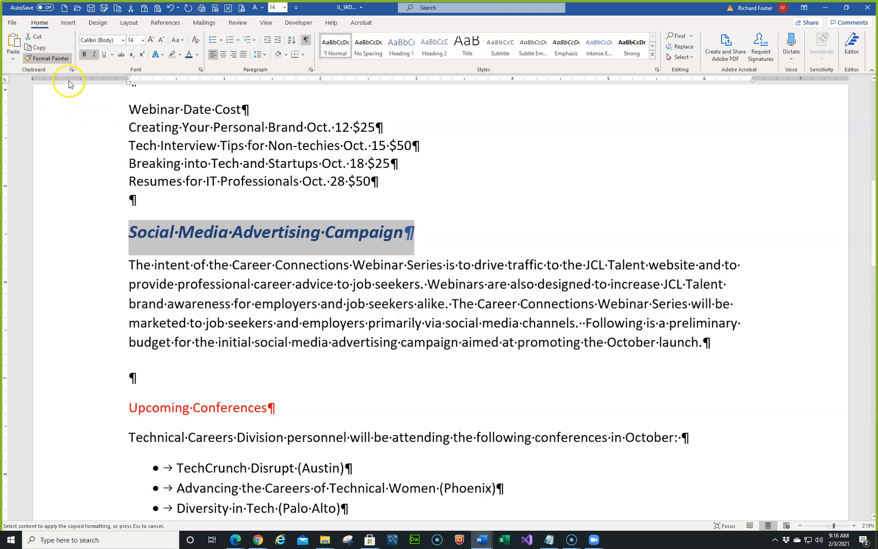
click(46, 412)
scroll(66, 413, down, 6)
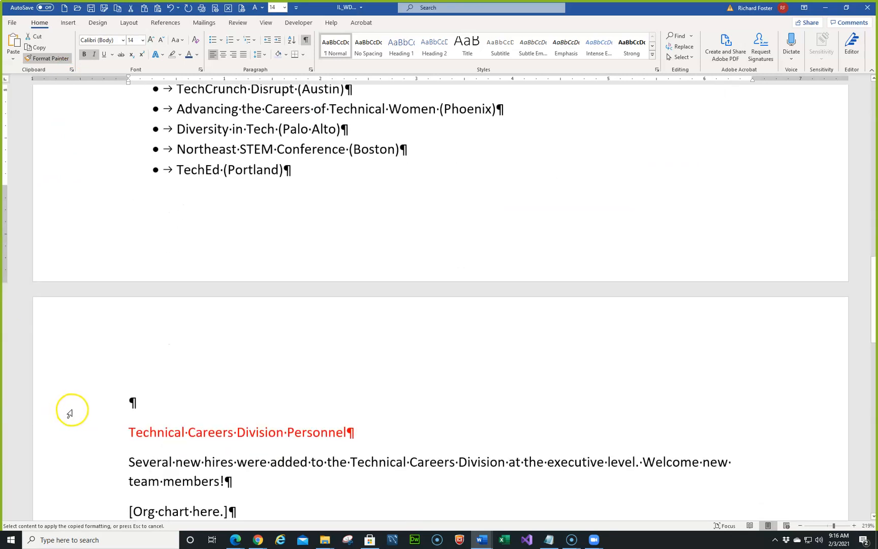
click(43, 385)
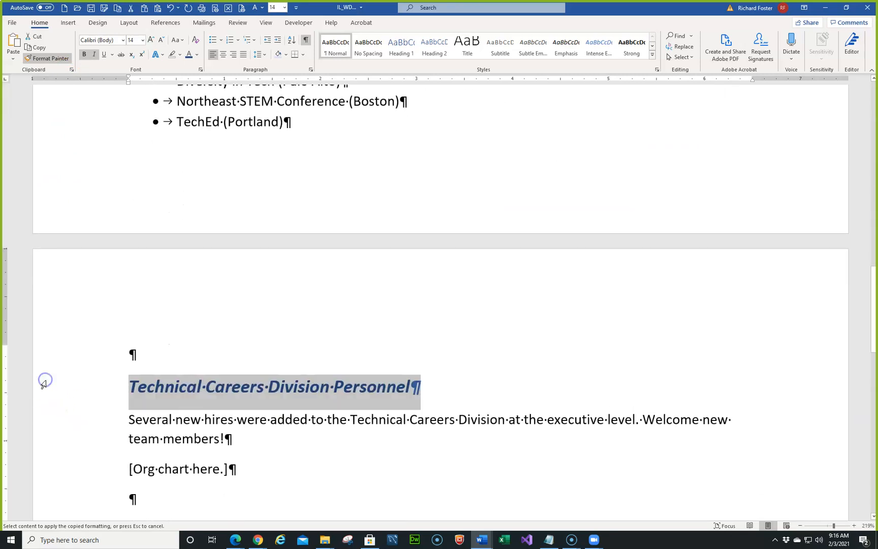
scroll(46, 385, down, 6)
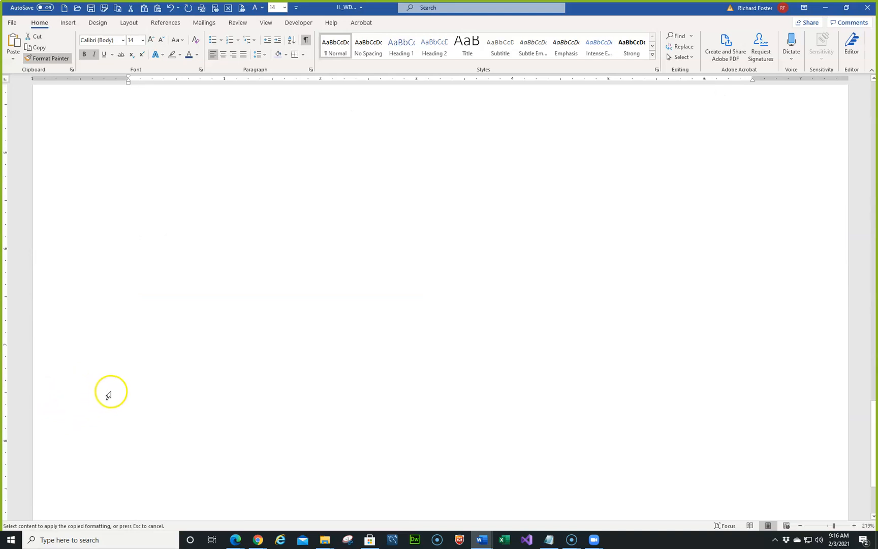
scroll(128, 392, up, 3)
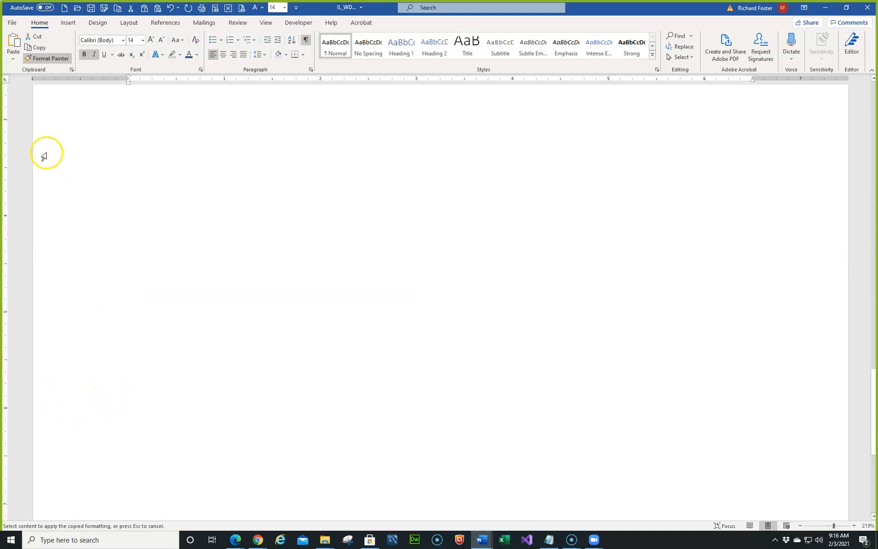
click(48, 59)
scroll(188, 337, up, 3)
scroll(188, 336, up, 8)
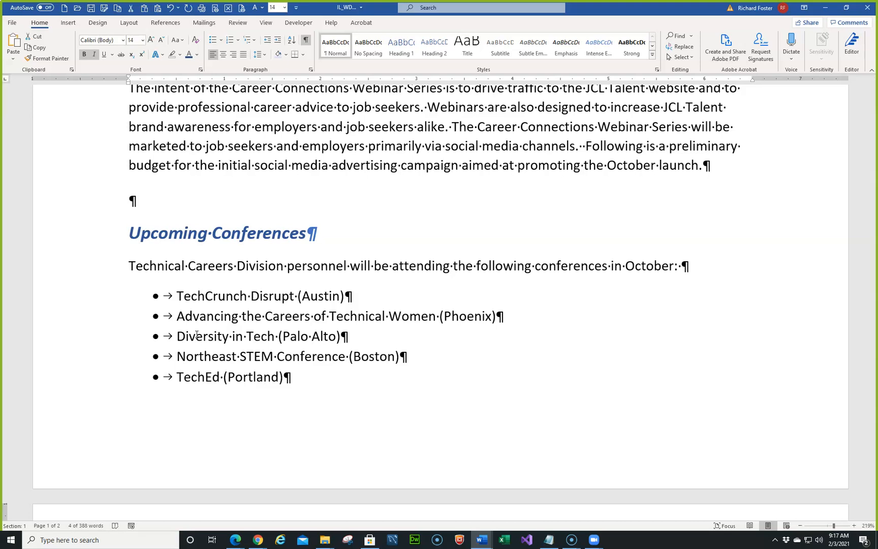
Enter "Prepared by" followed by the author's full name in the last empty paragraph of the document.
key(ctrl+End)
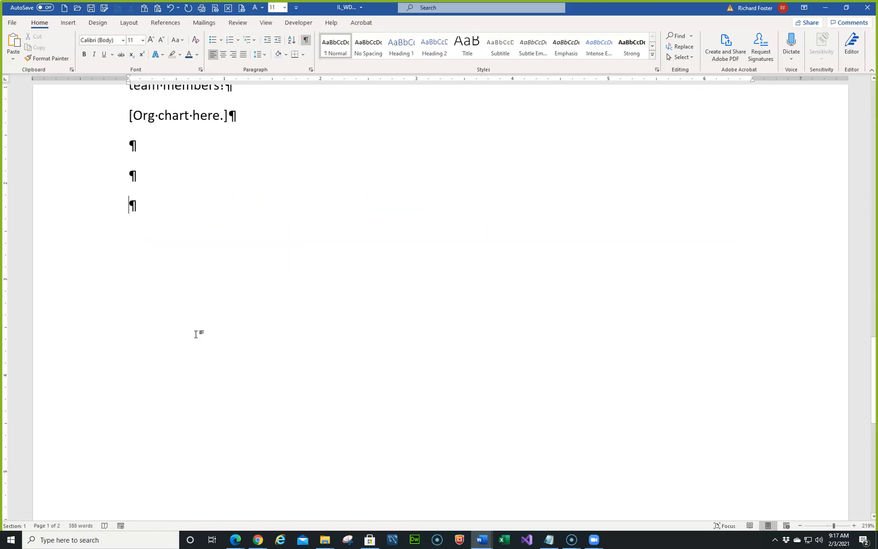
scroll(196, 335, up, 12)
key(ctrl+Home)
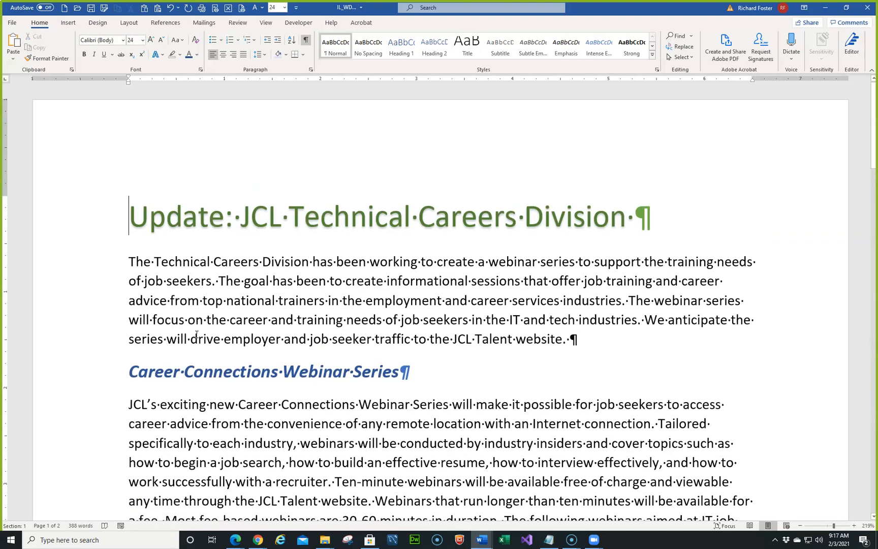
key(ctrl+End)
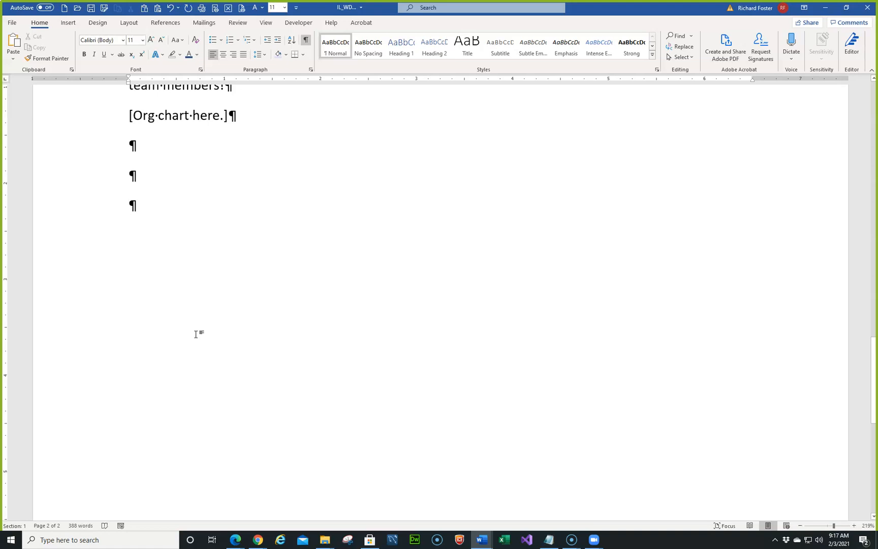
text(P)
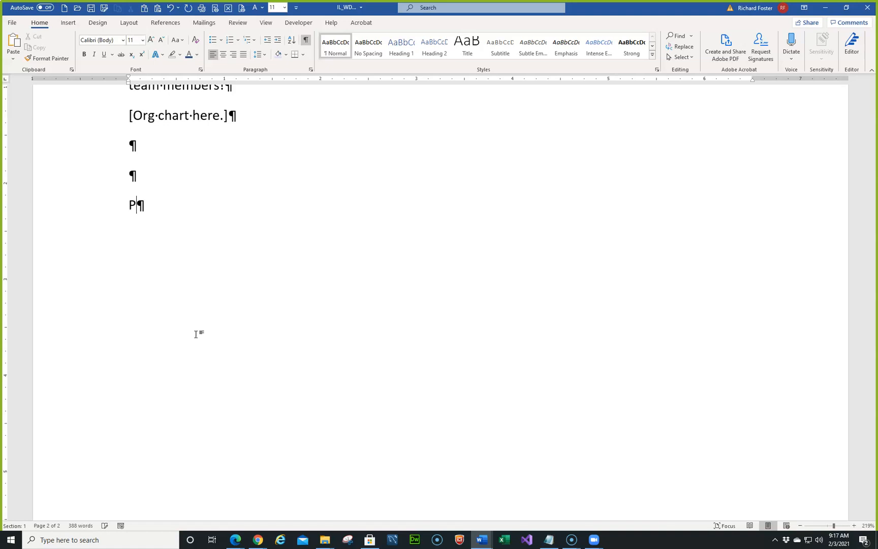
text(repared)
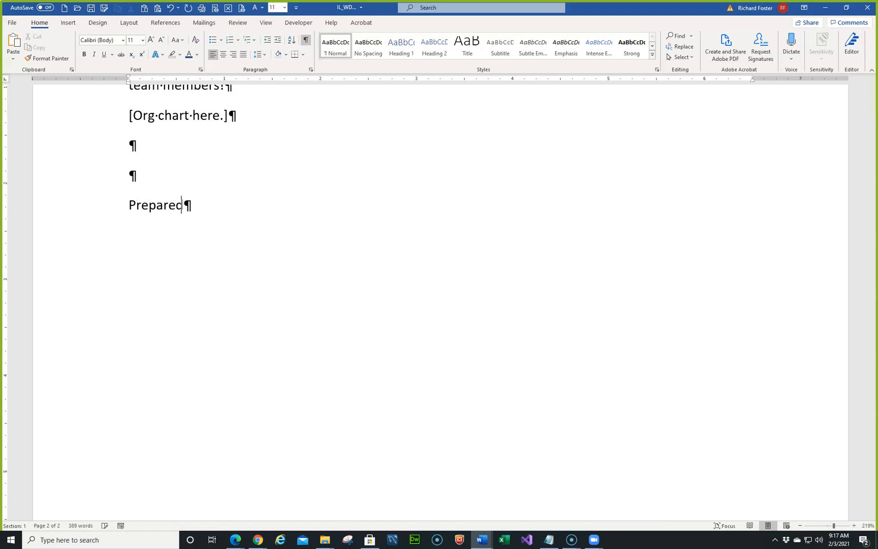
text( by Richard Foste)
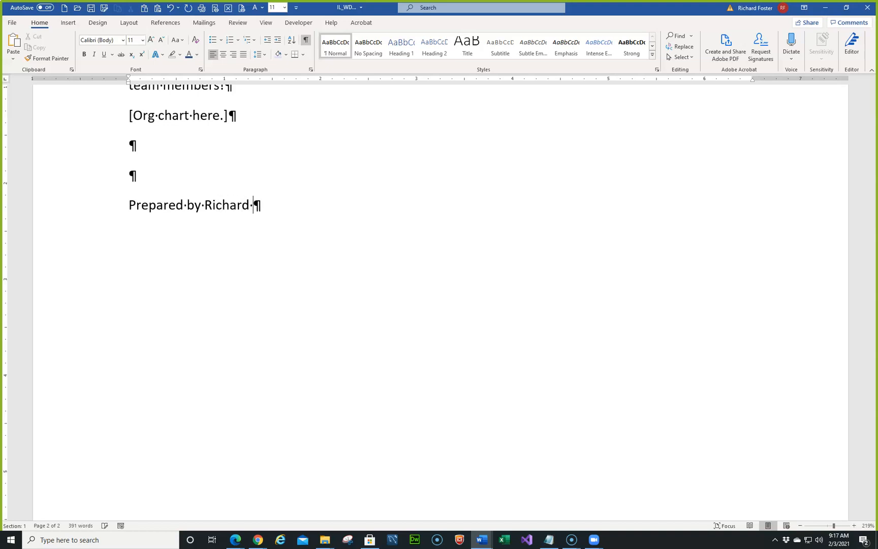
text(r)
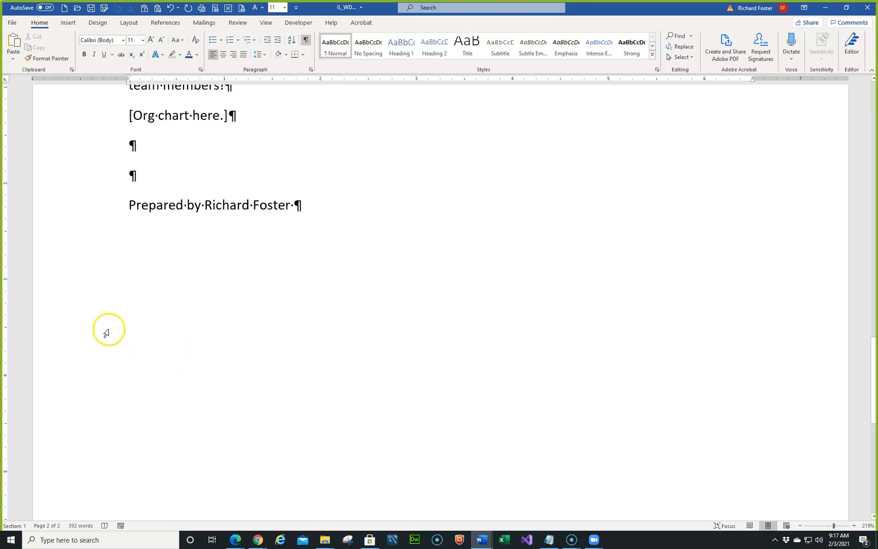
Insert the current date in the "February 3, 2021" format after the author's name, without automatic updating.
click(68, 22)
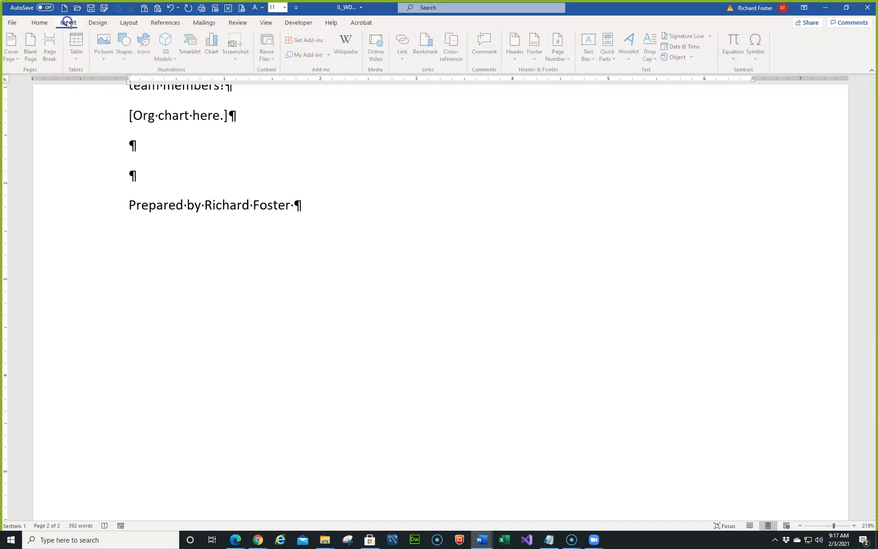
click(700, 46)
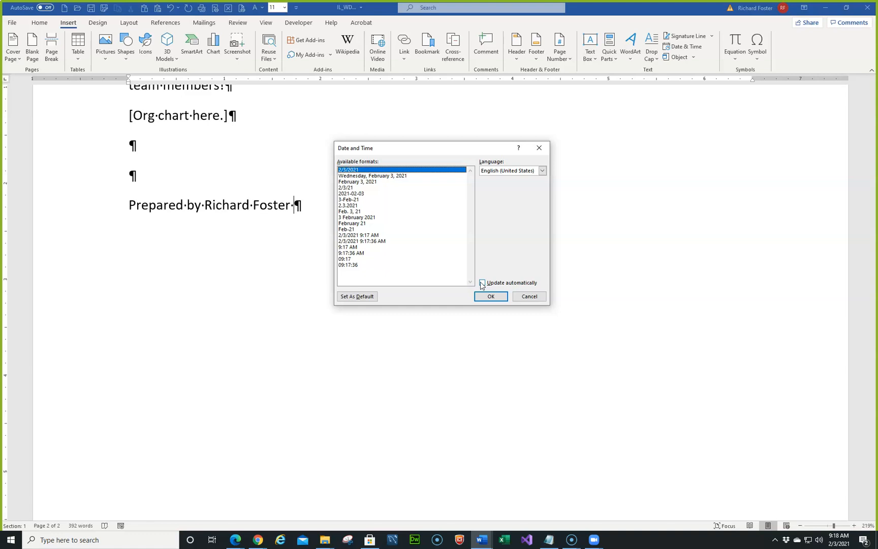
click(366, 182)
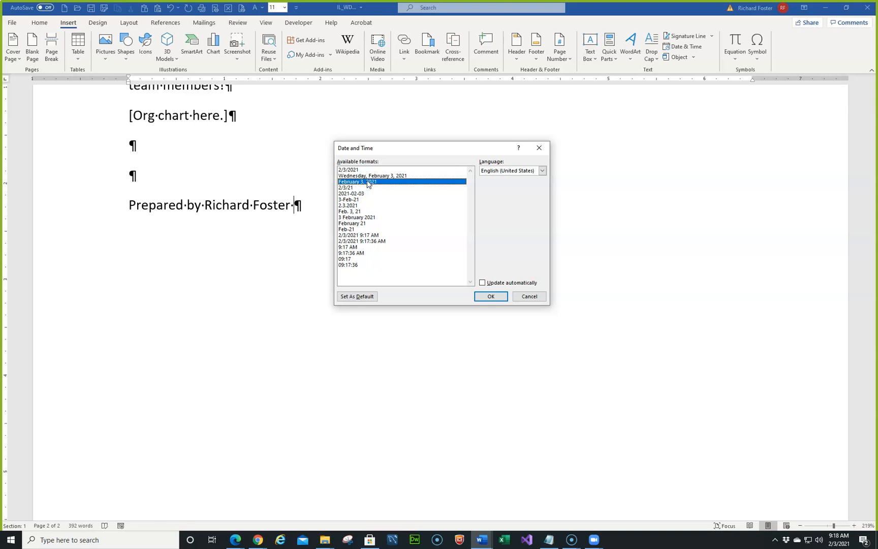
click(491, 296)
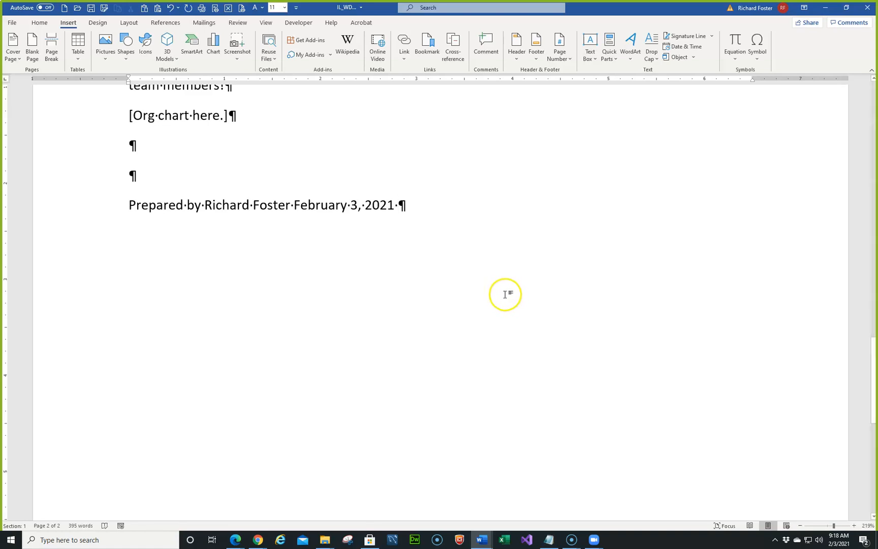
Try adding a second date in the 2/3/2021 format after the first one, and undo the insertion and its preceding space.
click(685, 46)
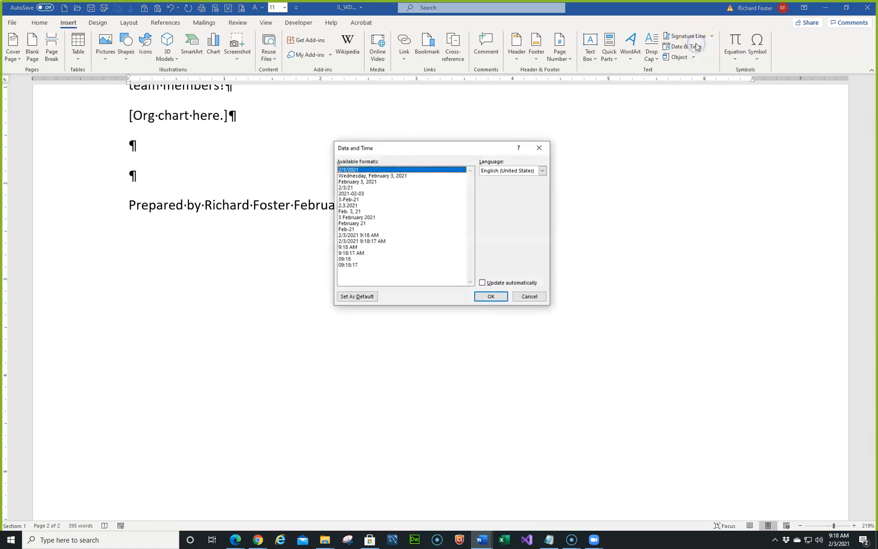
click(489, 296)
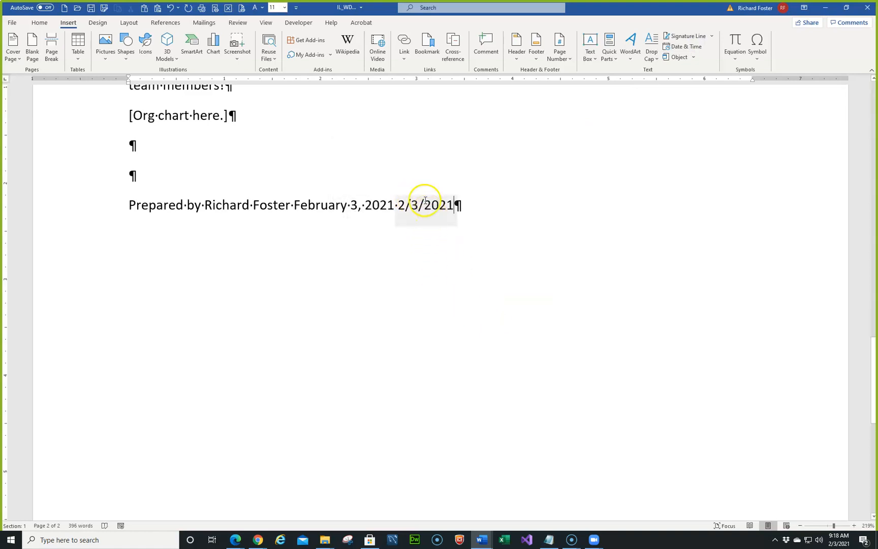
click(399, 205)
click(169, 9)
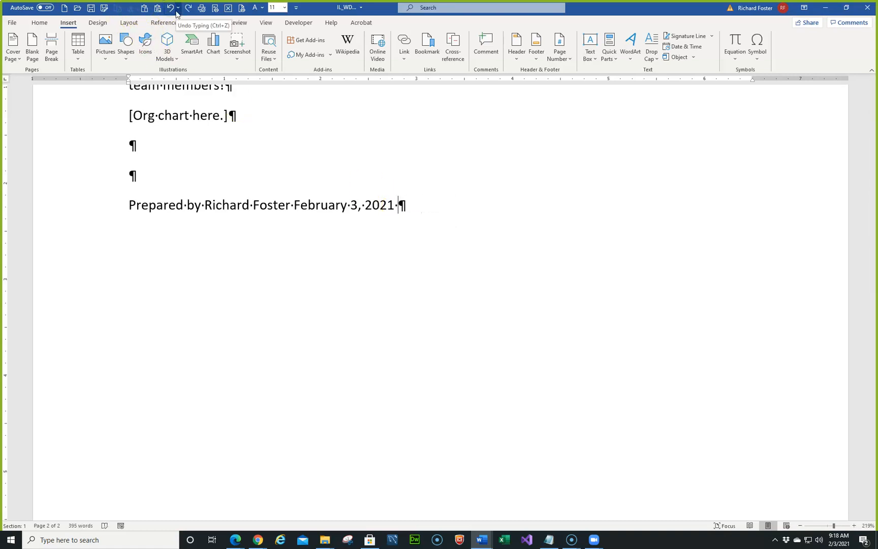
click(177, 11)
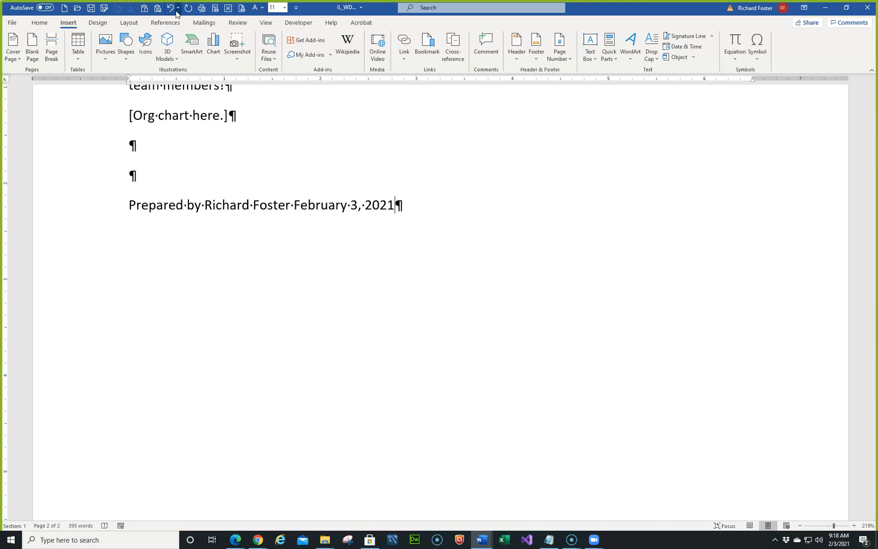
Add a new line reading "© JCL Talent" below the prepared-by line, using the copyright symbol, and save the document.
key(Return)
click(758, 54)
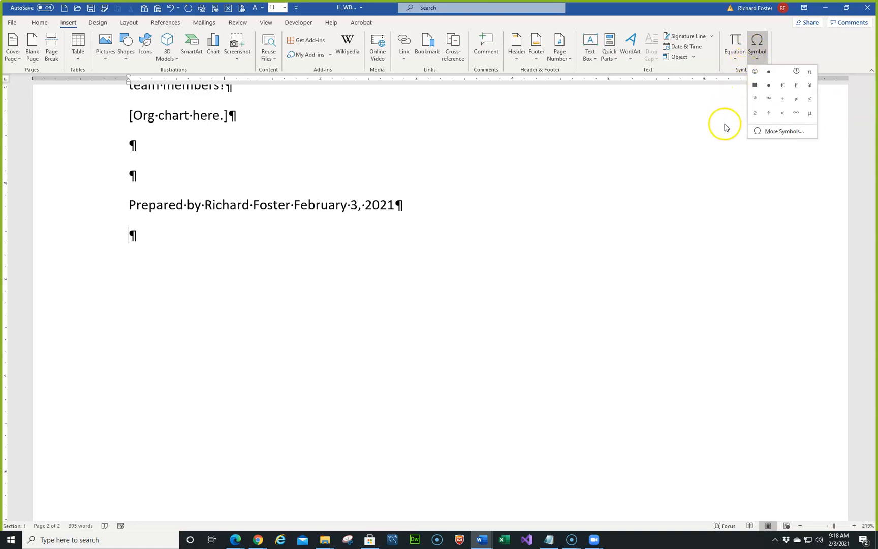
click(754, 74)
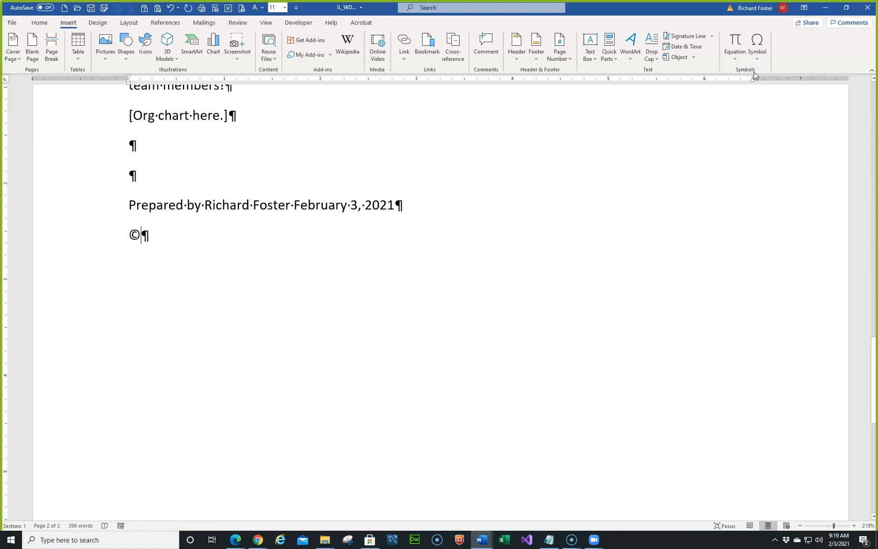
text(JCL)
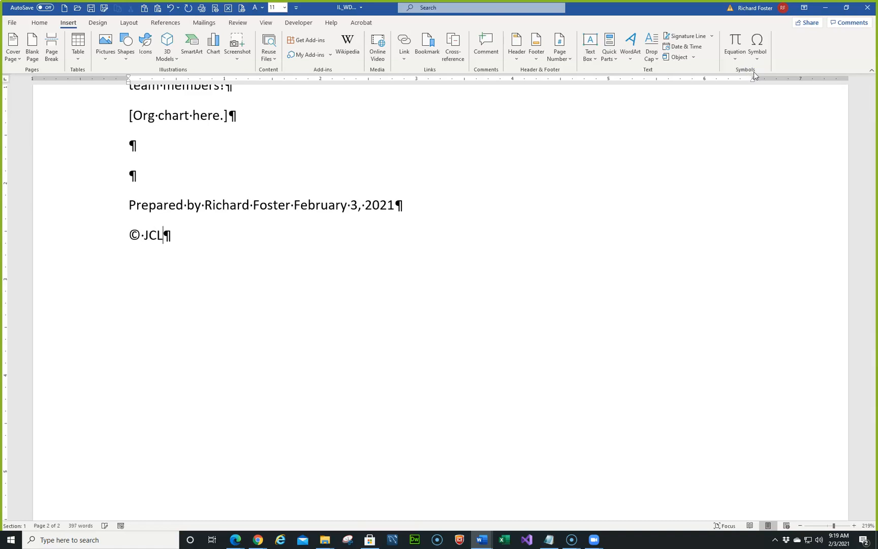
text( Talent)
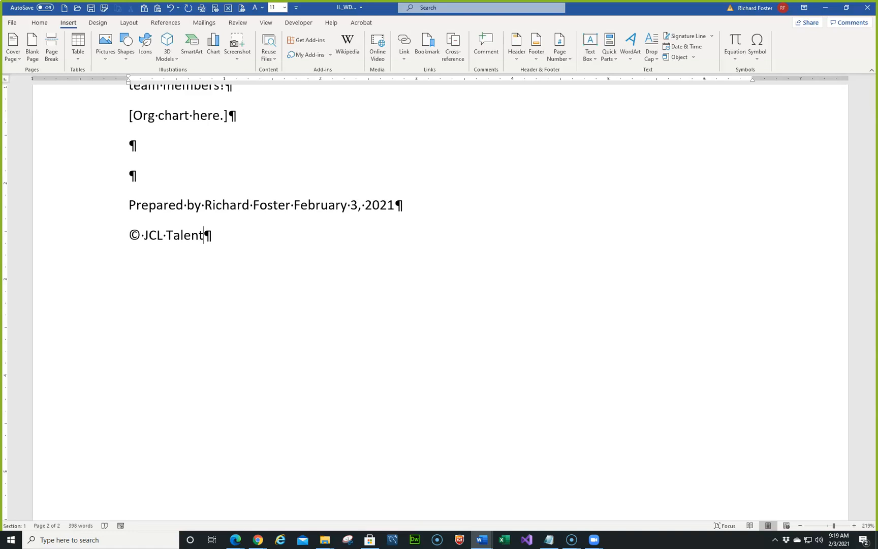
key(ctrl+s)
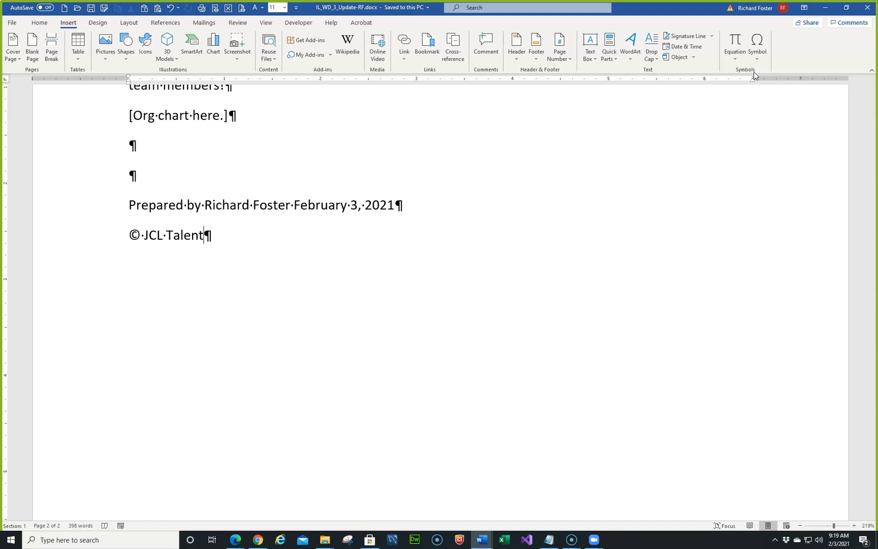
Clear all formatting from the "Technical Careers Division Personnel" heading and undo the clearing.
scroll(204, 177, up, 5)
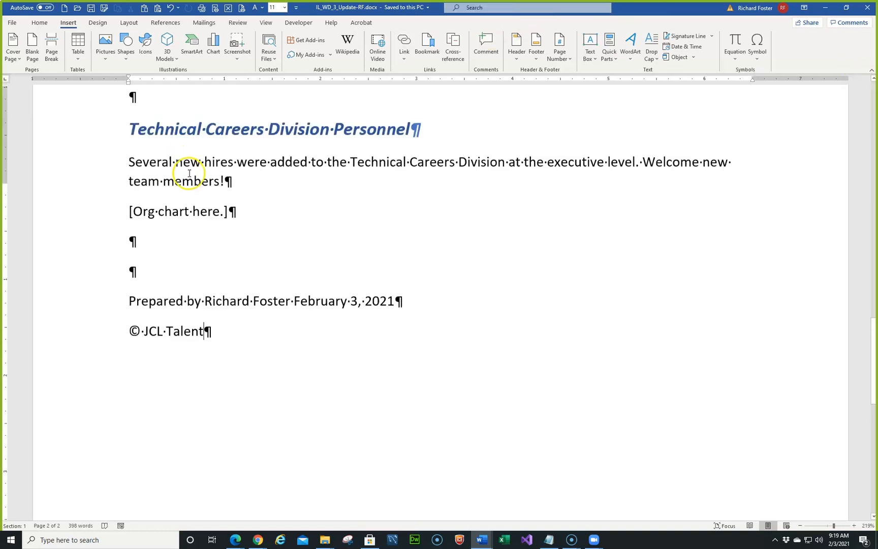
click(68, 327)
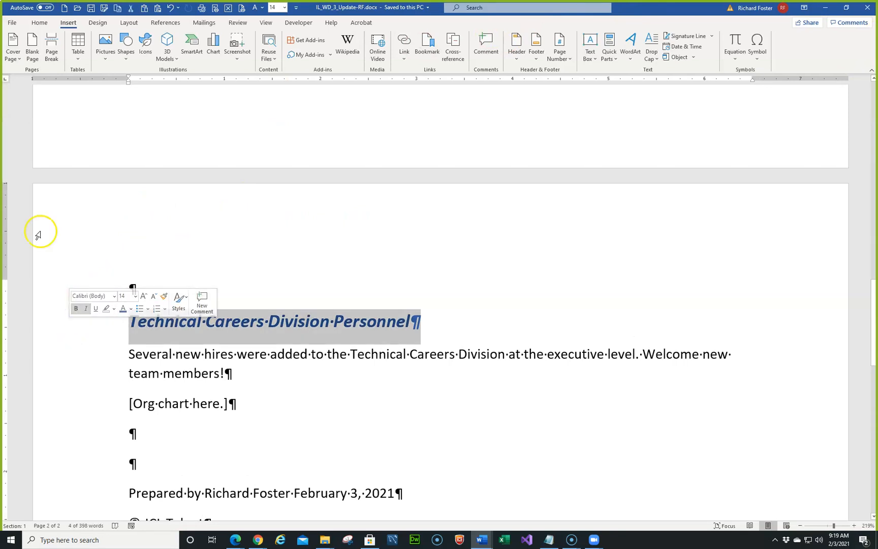
click(38, 23)
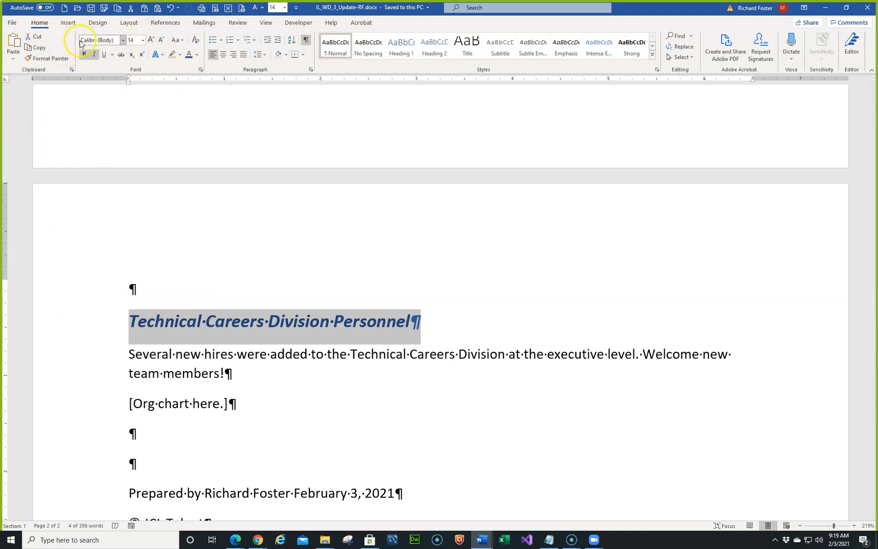
click(195, 40)
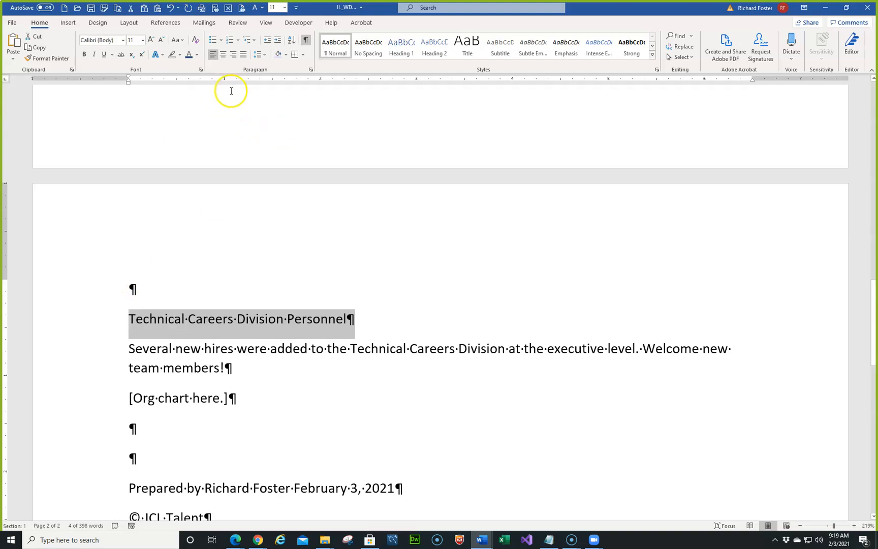
click(171, 10)
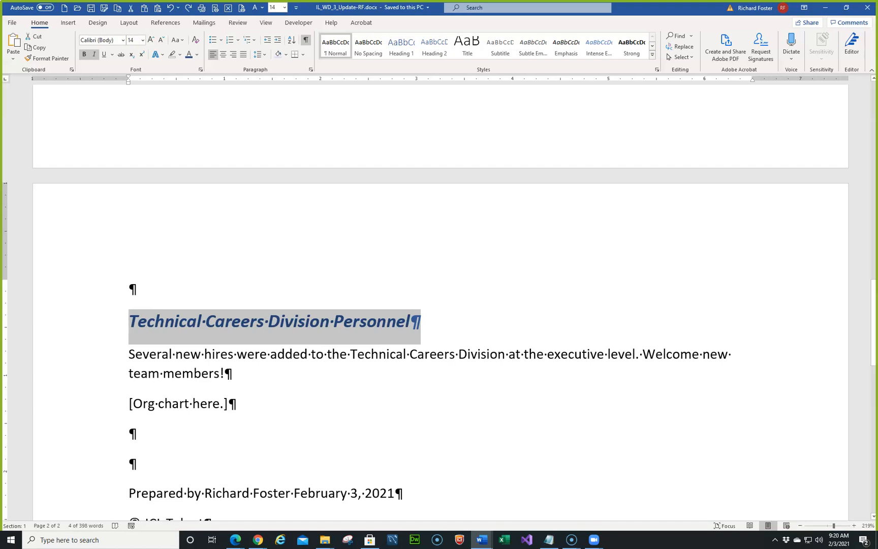
View the paragraph spacing and tab stop settings of the "Technical Careers Division Personnel" heading and cancel without changing them.
click(310, 70)
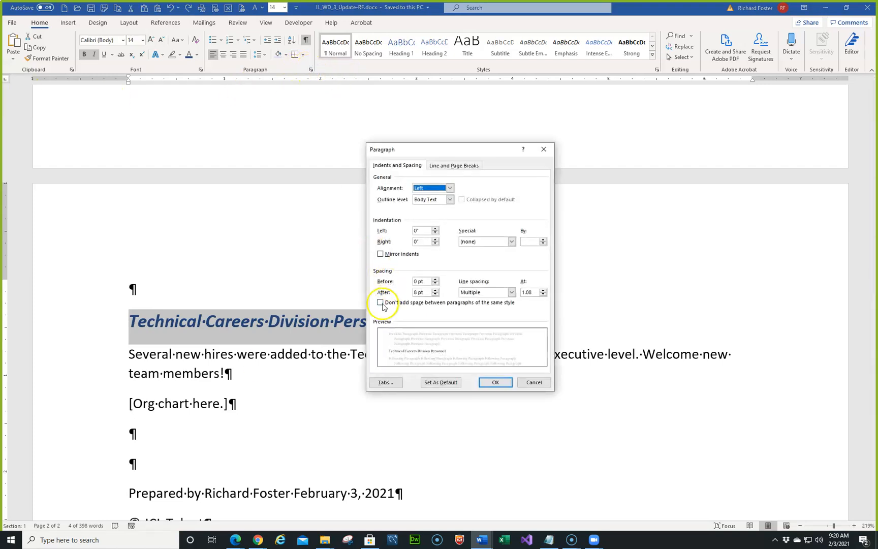
click(385, 382)
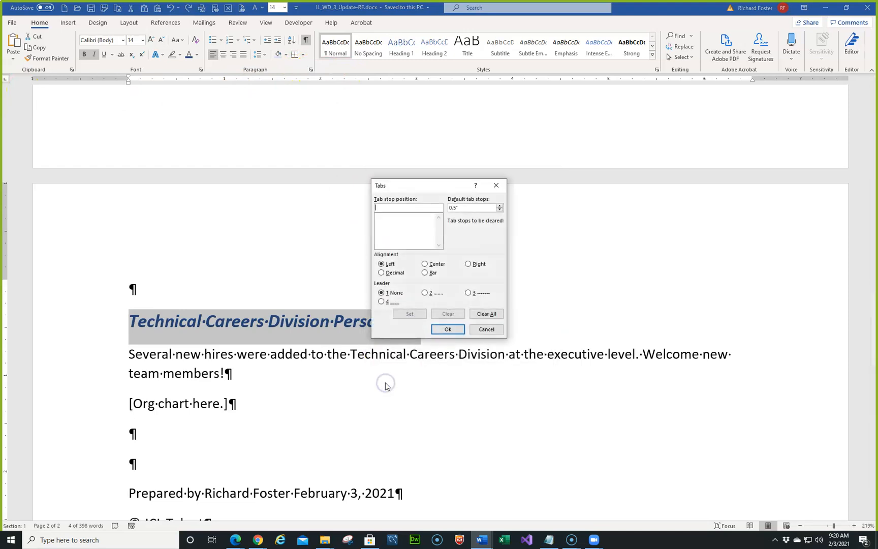
click(488, 330)
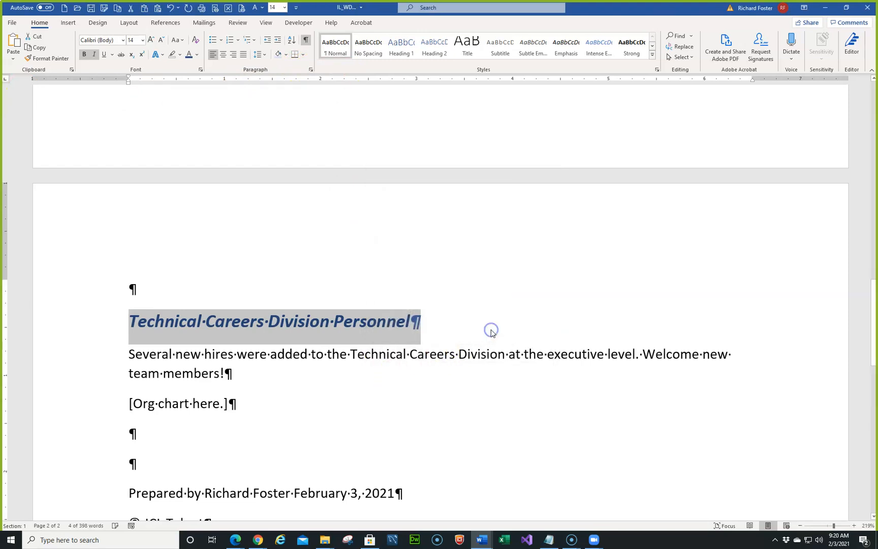
Cycle through all the ruler's tab stop and indent types back to the left tab.
click(6, 81)
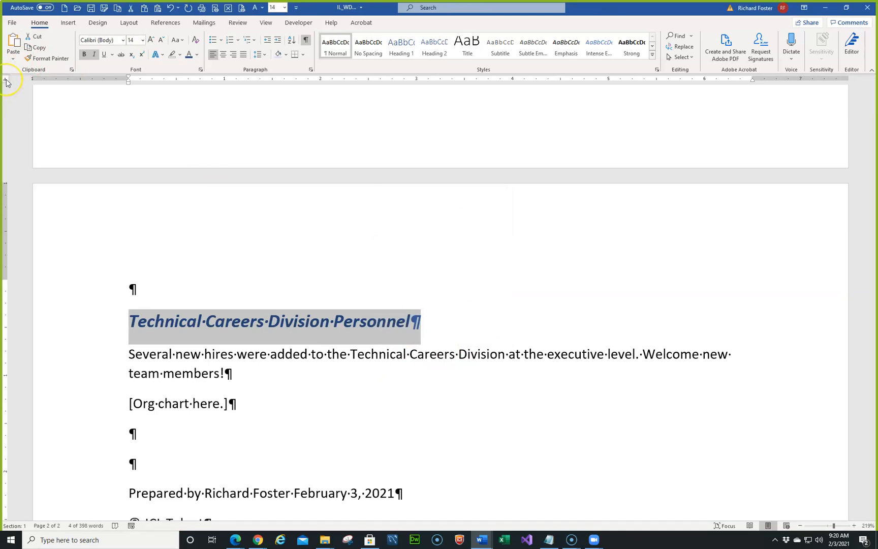
click(5, 80)
click(5, 80)
click(5, 80)
click(5, 81)
click(5, 81)
click(5, 81)
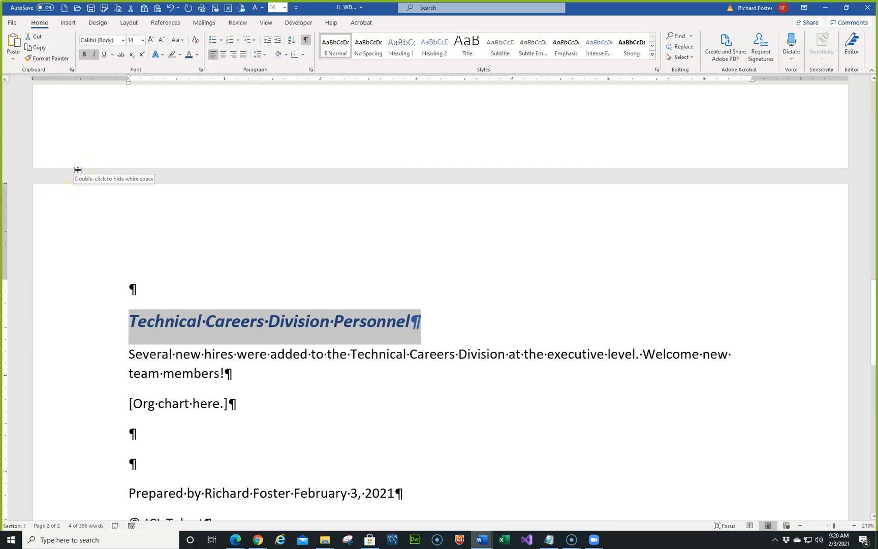
Select the five webinar schedule lines above "Social Media Advertising Campaign" and set a left tab stop at 1".
click(282, 451)
scroll(285, 451, down, 5)
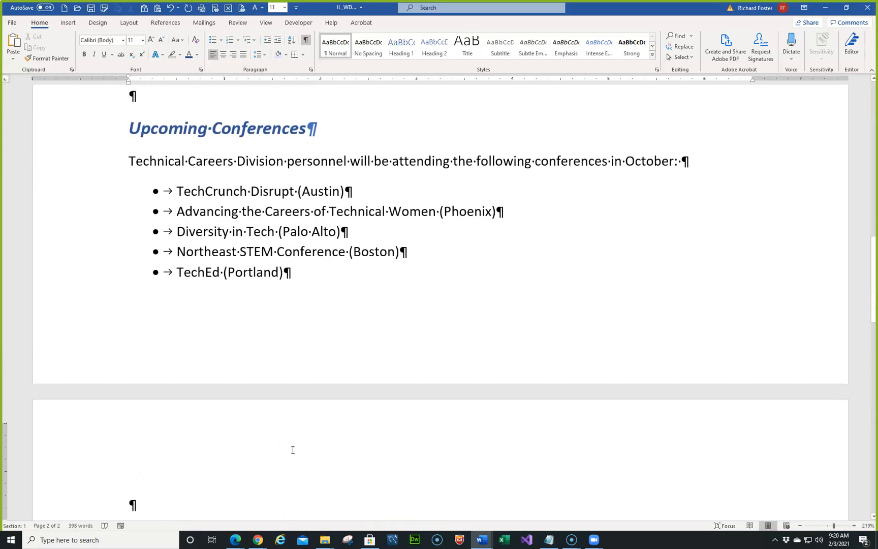
scroll(292, 450, up, 1)
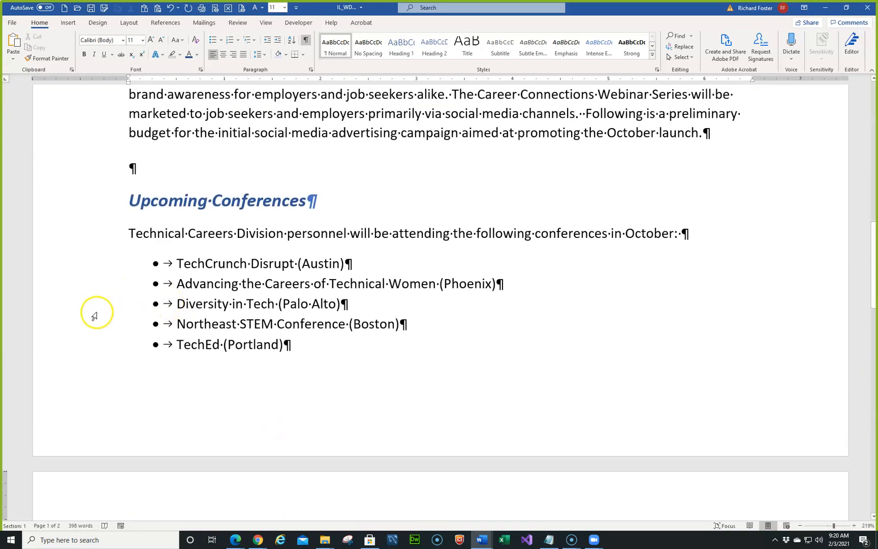
scroll(96, 310, up, 5)
drag(69, 235, 74, 310)
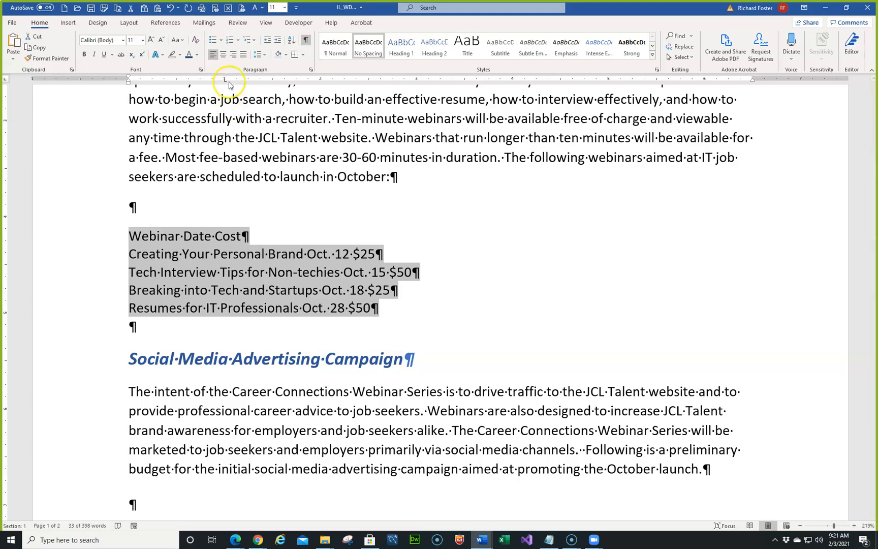
View the tab stop settings of the selected webinar lines and cancel without changing them.
click(311, 71)
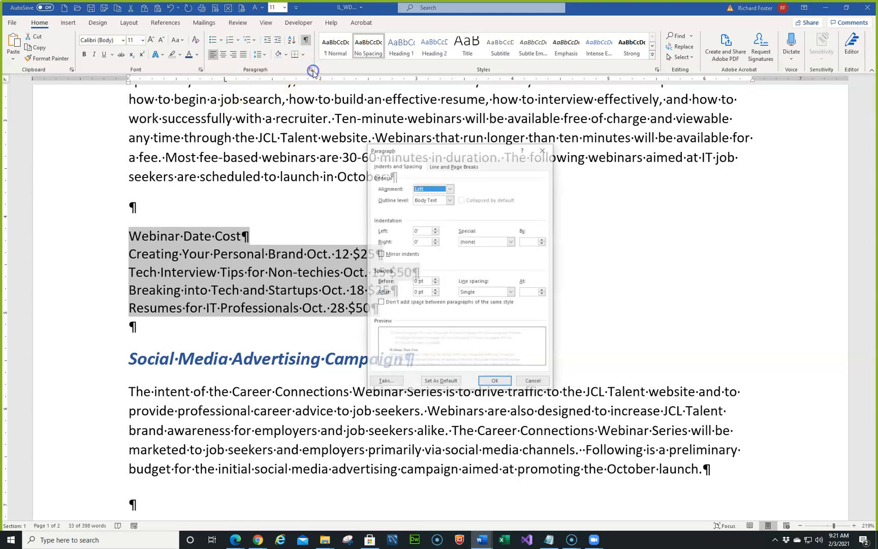
click(385, 382)
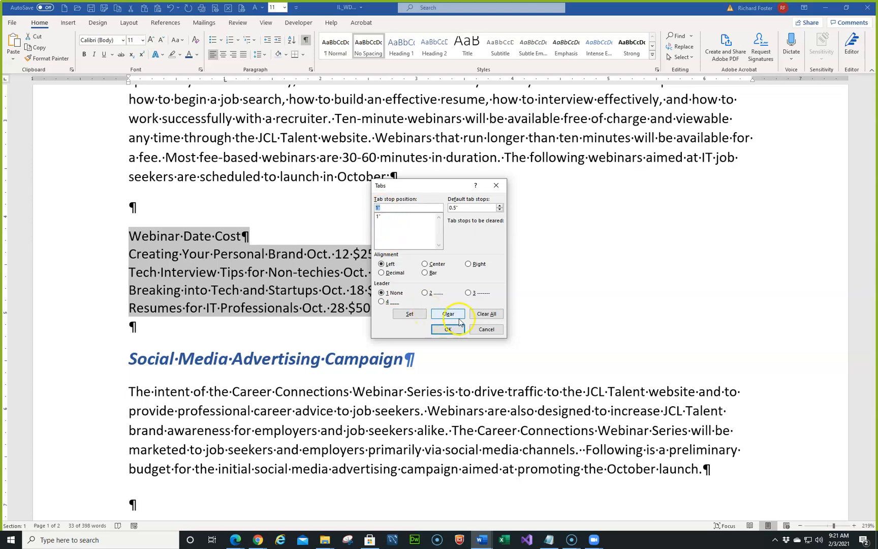
click(486, 328)
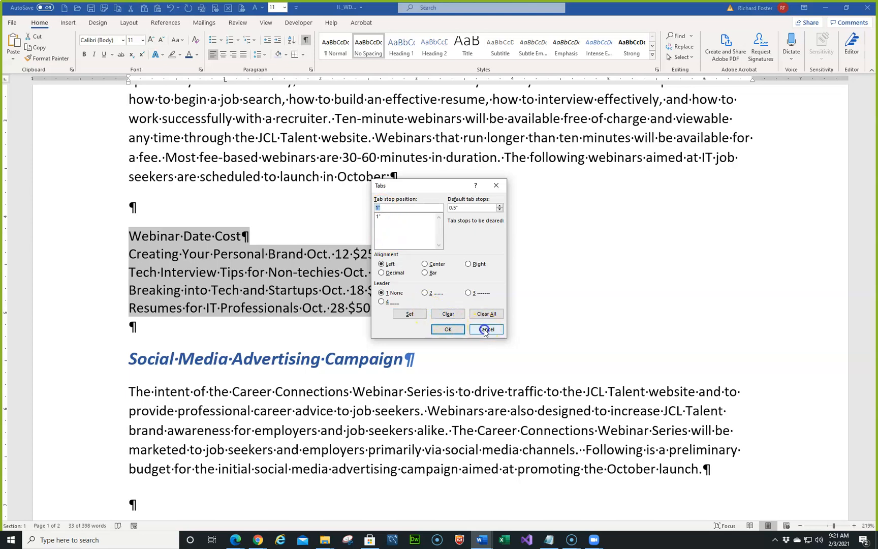
Add a left tab stop at 3.75" and a right tab stop at 5" to the webinar lines.
click(225, 80)
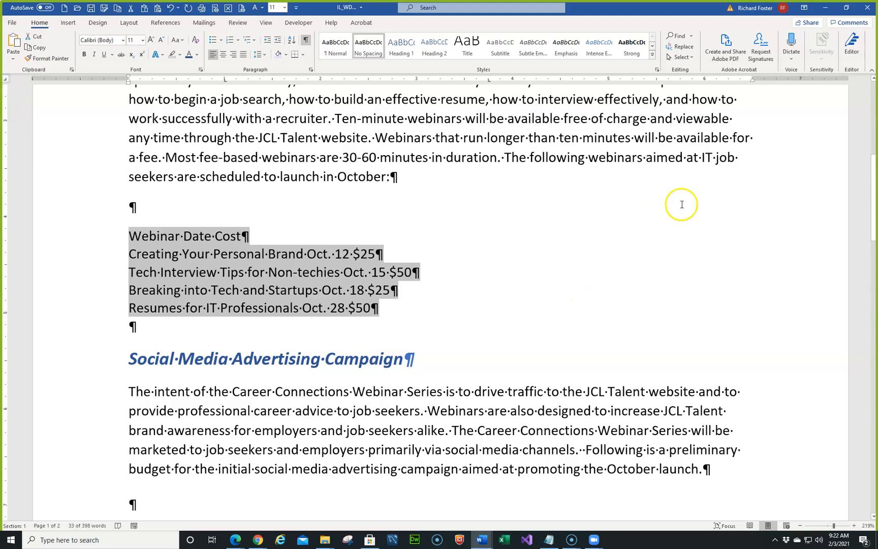
click(608, 80)
click(496, 286)
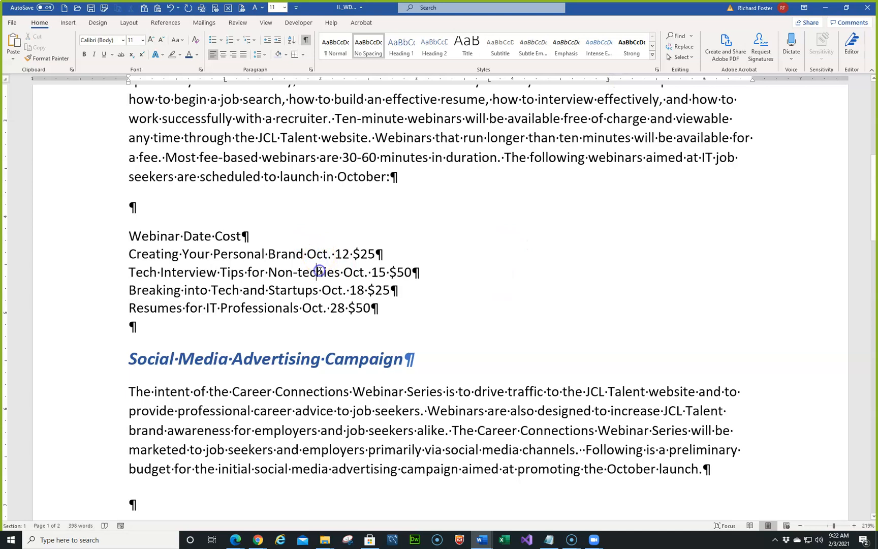
click(330, 308)
Try increasing the left indent of the five webinar lines, and undo it.
drag(68, 244, 73, 309)
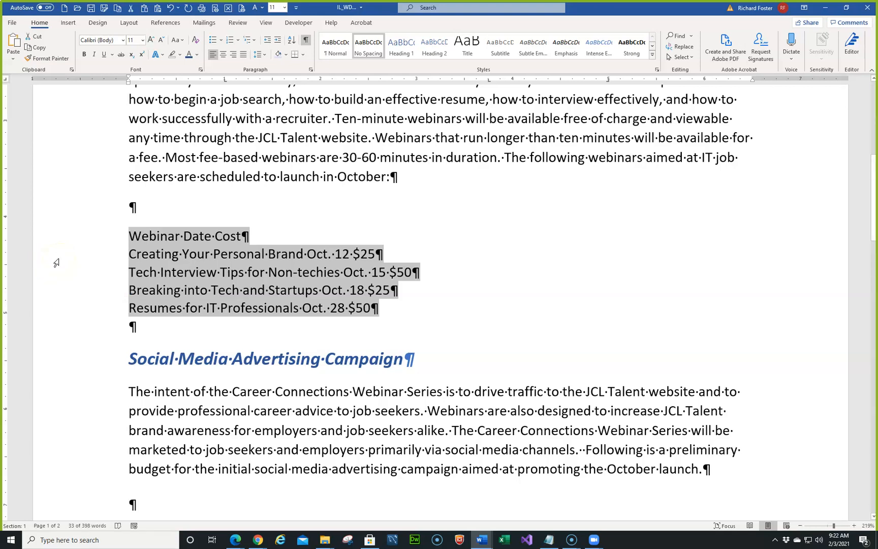
key(ctrl+m)
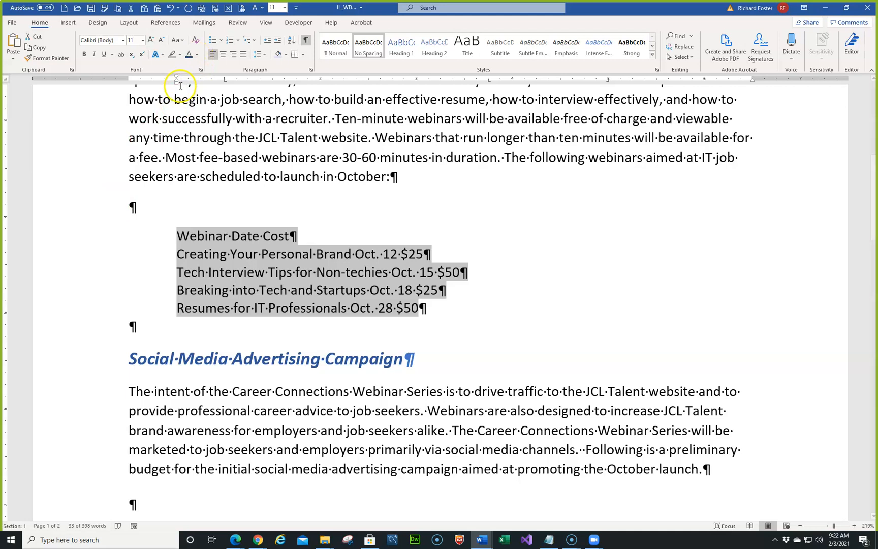
click(170, 10)
click(249, 329)
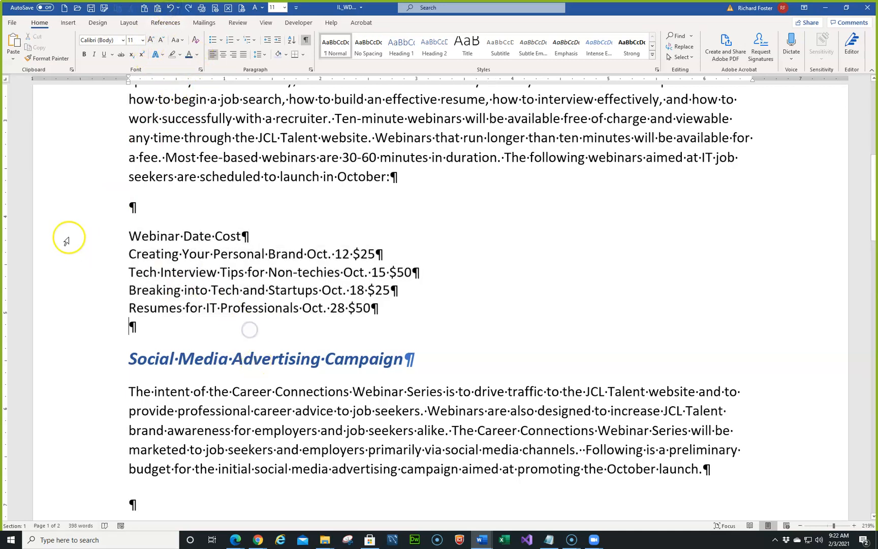
Insert a tab at the start of each of the five webinar lines to align them at the 1" stop.
click(127, 236)
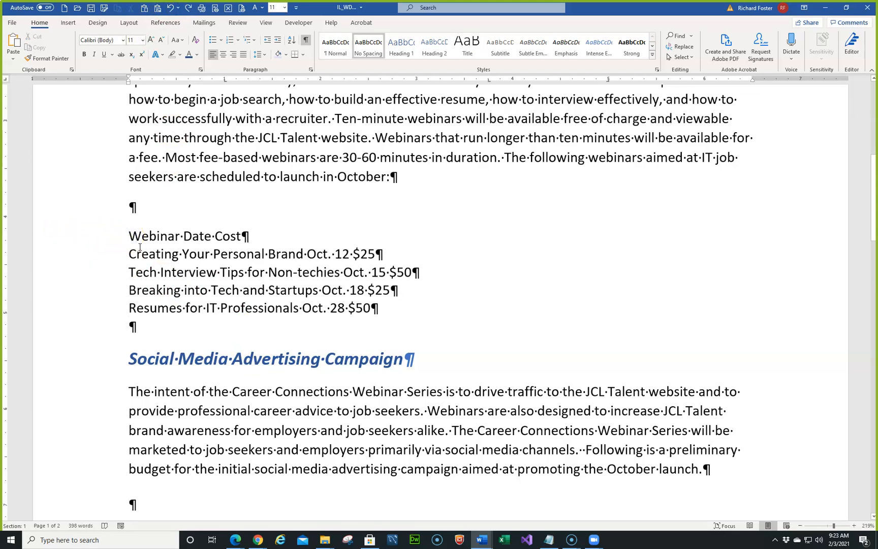
key(Tab)
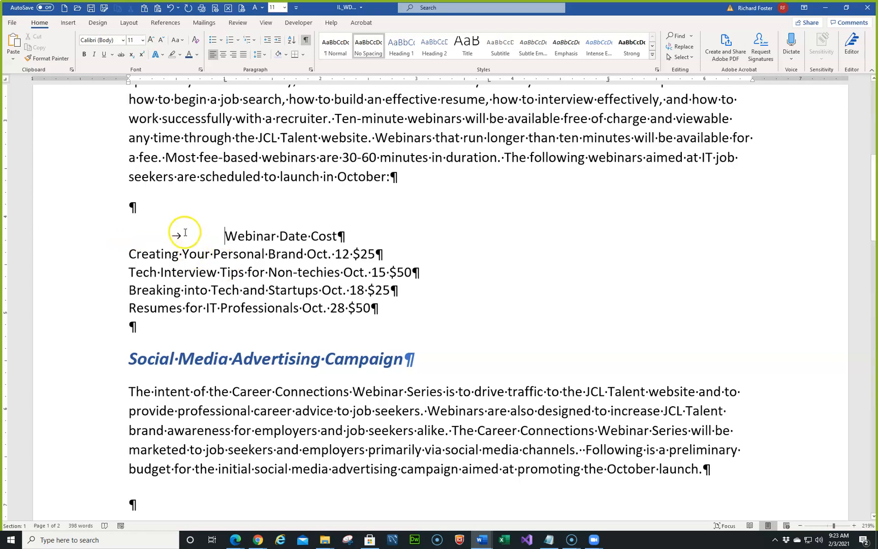
click(131, 253)
key(Tab)
click(128, 272)
key(Tab)
click(129, 289)
key(Tab)
click(129, 307)
key(Tab)
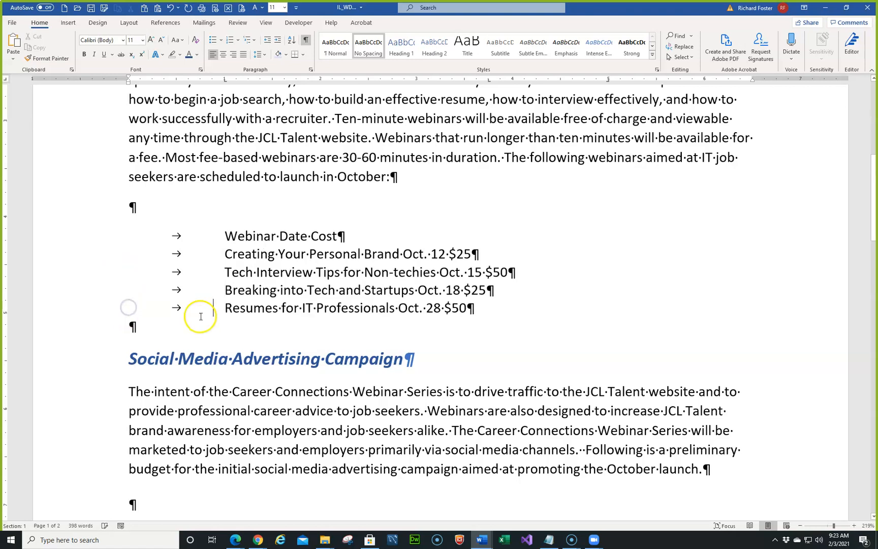
Try entering the test text "F=hihi" in the empty paragraph below the webinar lines, and delete it.
click(163, 329)
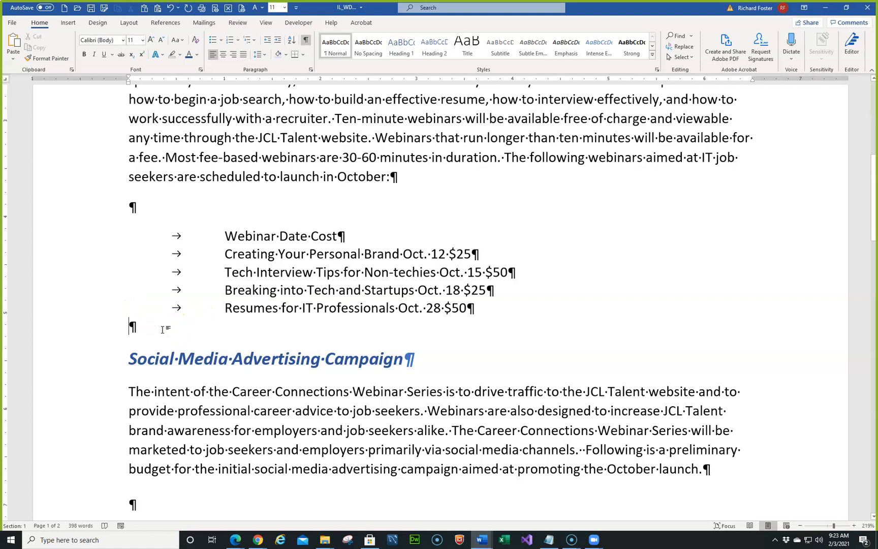
text(f)
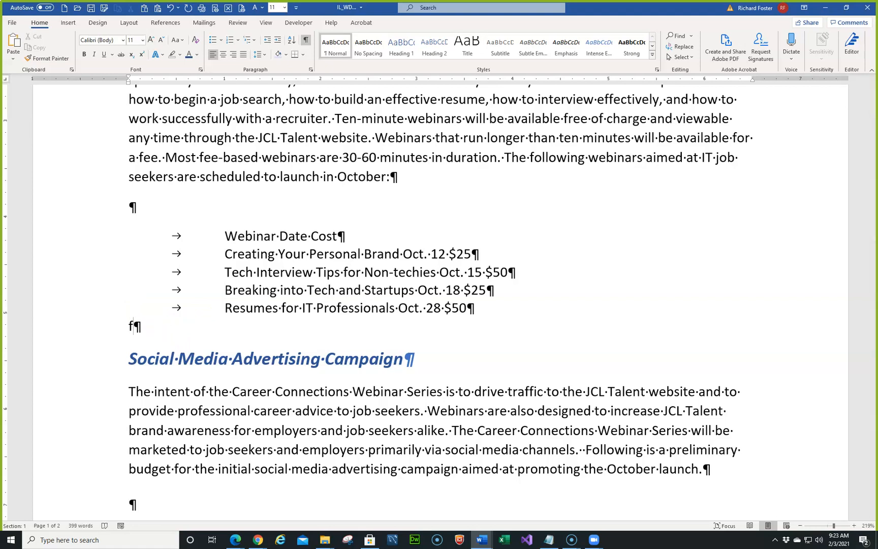
text(=hi)
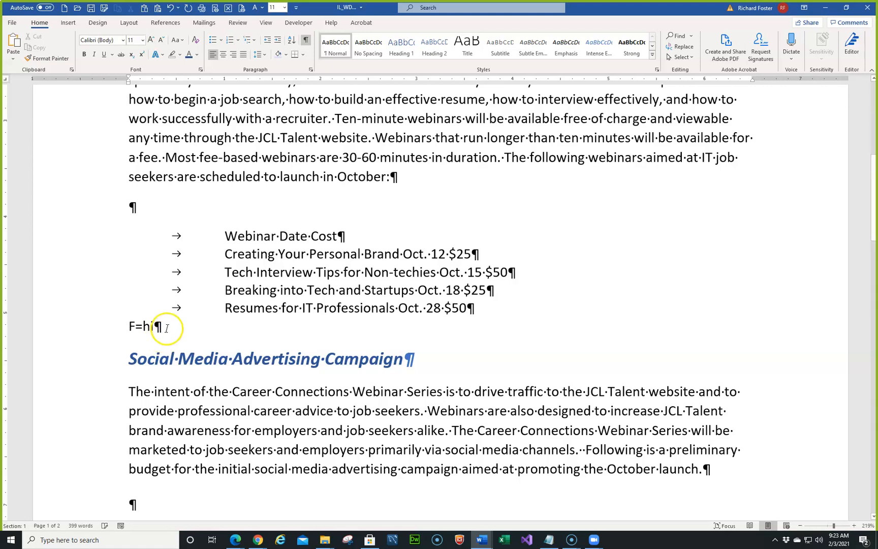
text(hi)
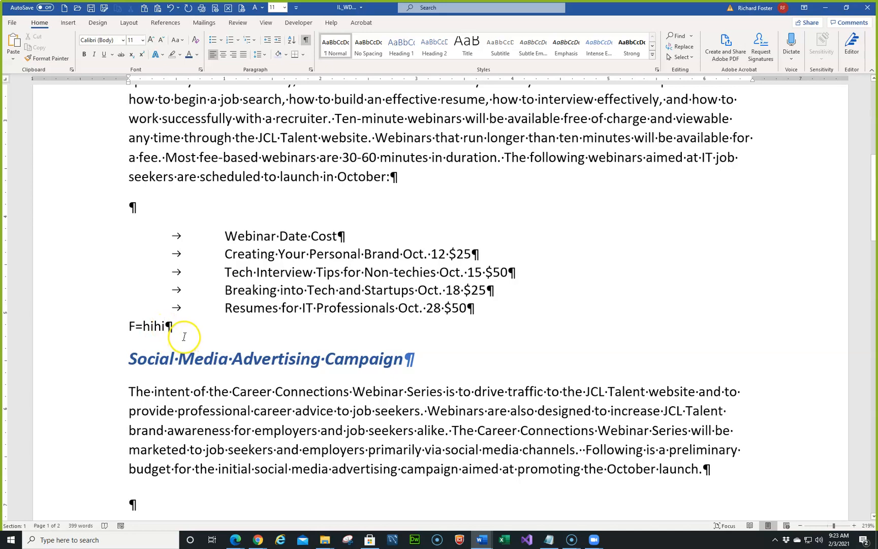
key(BackSpace)
key(BackSpace)
key(BackSpace)
key(BackSpace)
key(BackSpace)
key(BackSpace)
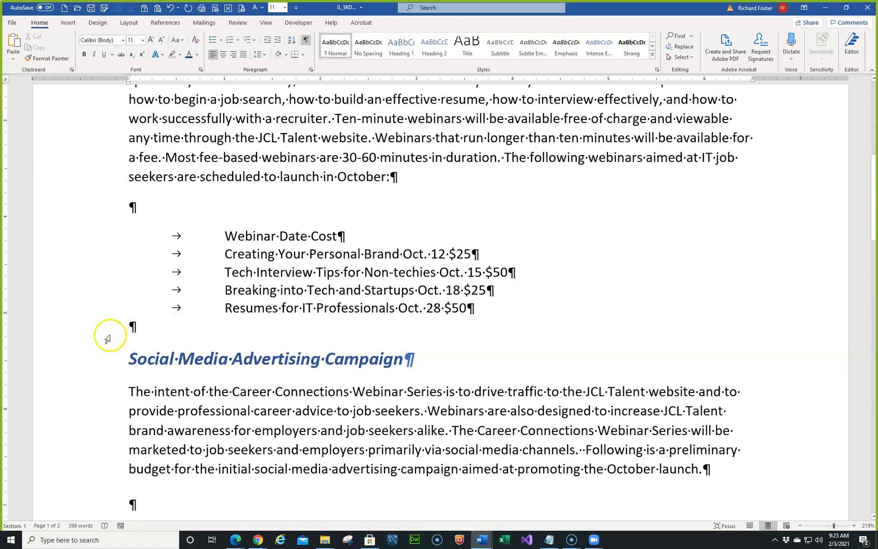
Enter "hi" in the empty paragraph below the webinar lines and make it bold and italic.
text(hi)
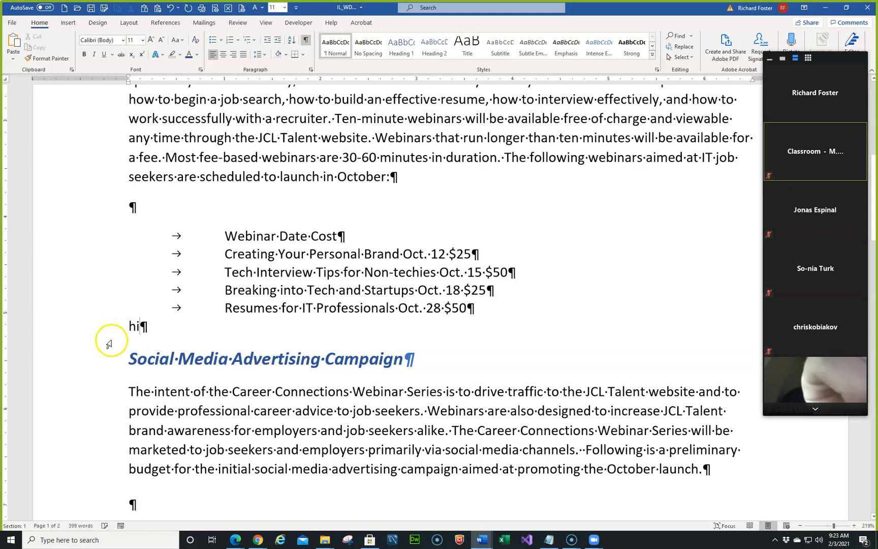
click(105, 333)
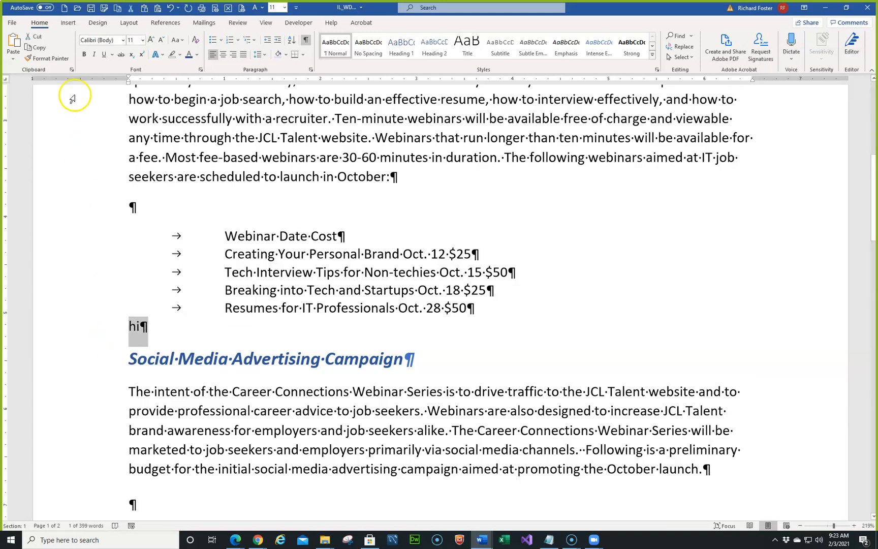
click(86, 55)
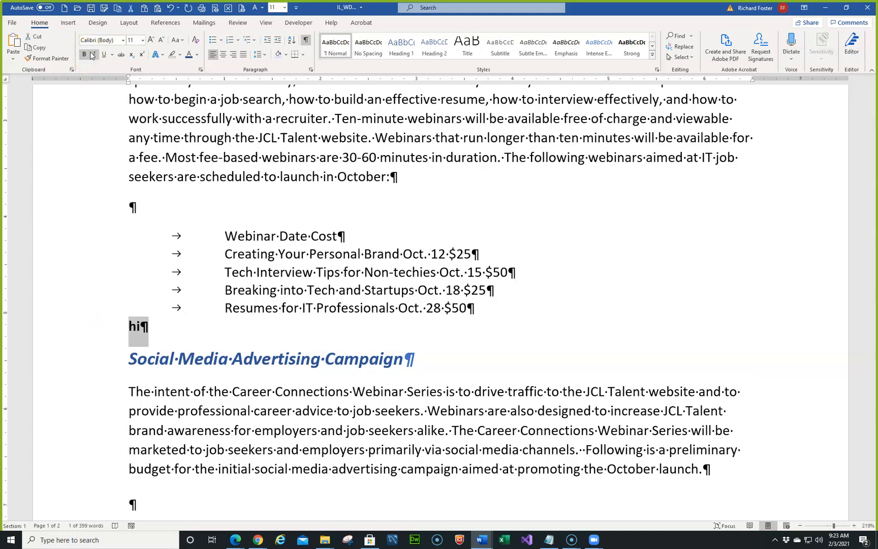
click(93, 54)
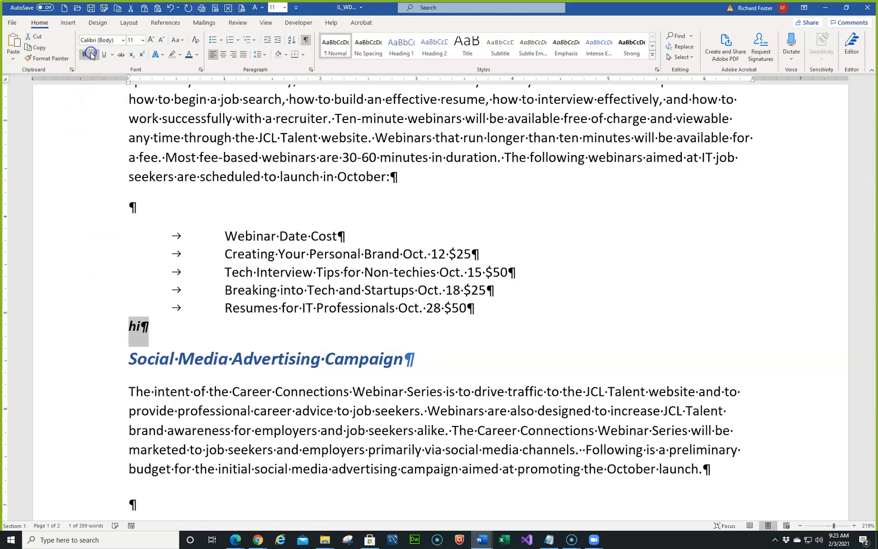
Italicize the word "intent" in the social media paragraph, and undo this along with the formatted "hi" test text.
click(170, 391)
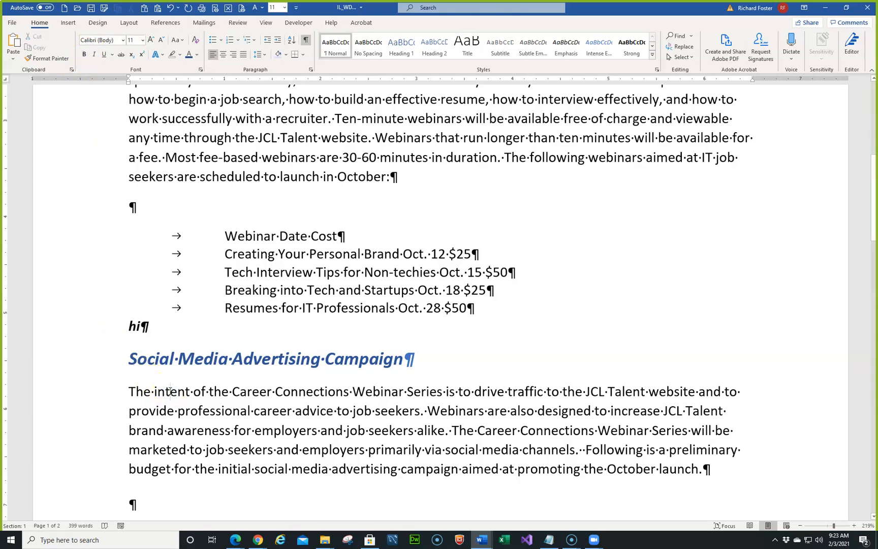
key(ctrl+i)
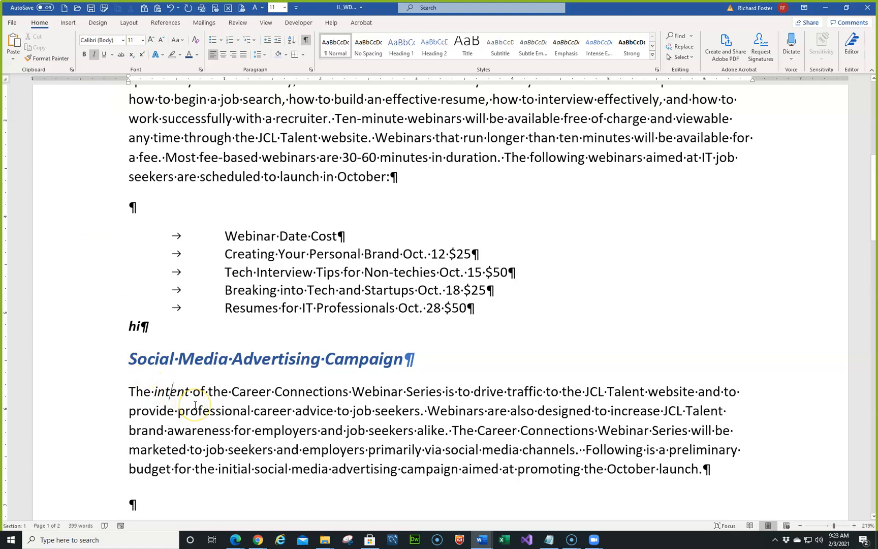
click(171, 9)
click(171, 9)
click(170, 9)
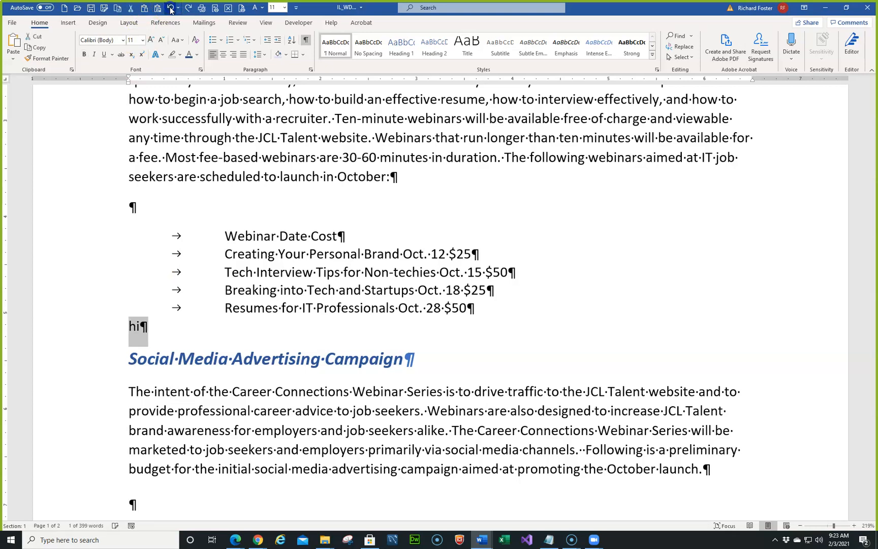
click(171, 9)
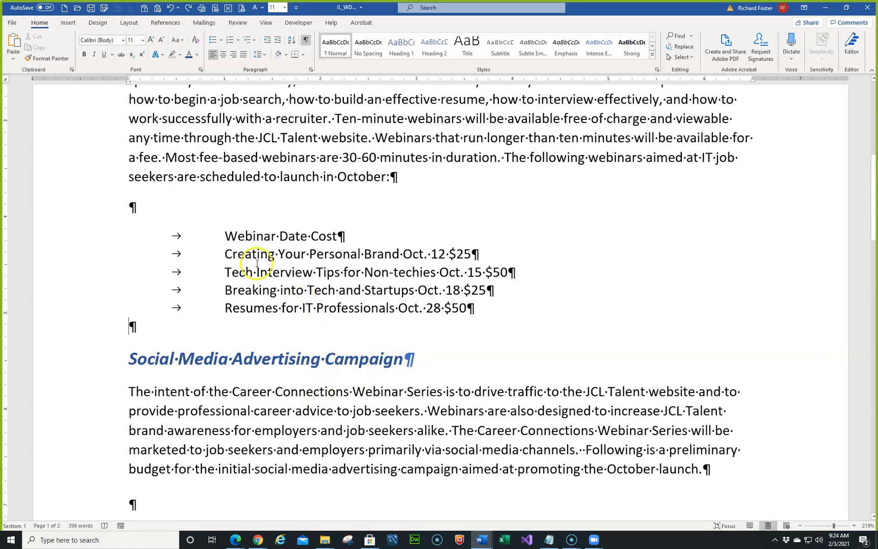
Insert tabs before "Date" and "Cost" in the webinar header line to move them to their tab stops.
click(279, 237)
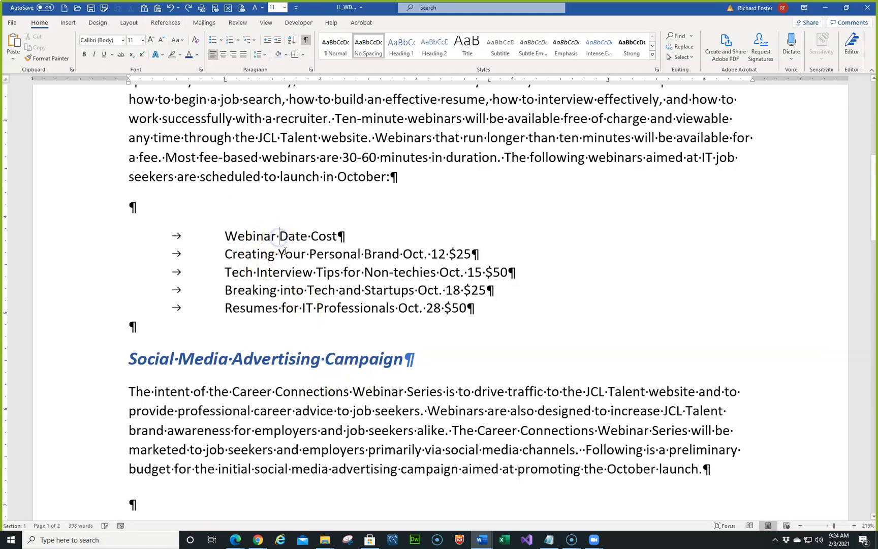
key(Tab)
key(Down)
key(Down)
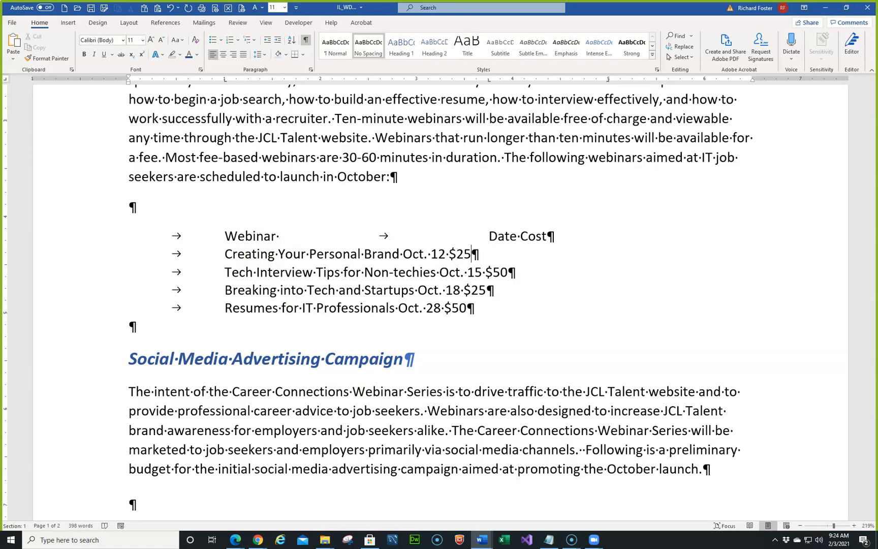
key(Right)
key(Right)
key(Right)
key(Tab)
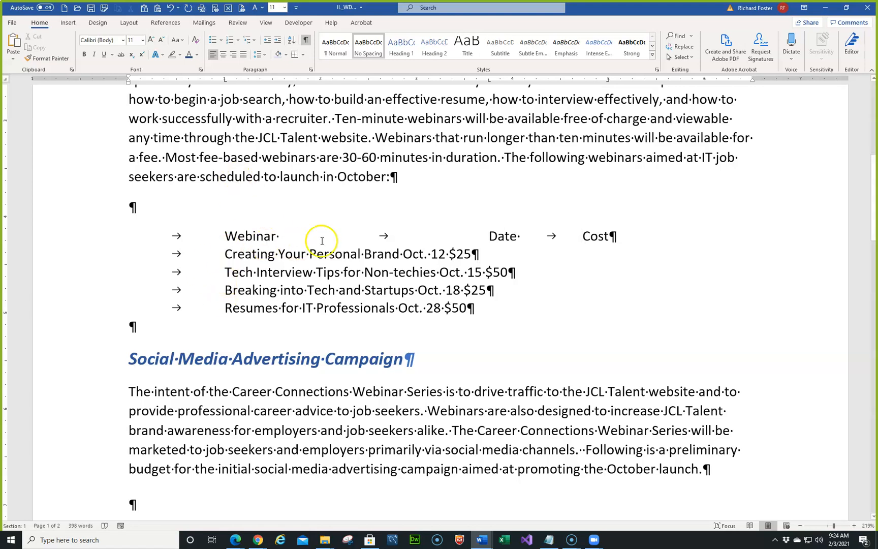
Insert tabs before the date and the cost in the "Creating Your Personal Brand" and "Tech Interview Tips for Non-techies" lines.
click(402, 254)
key(Tab)
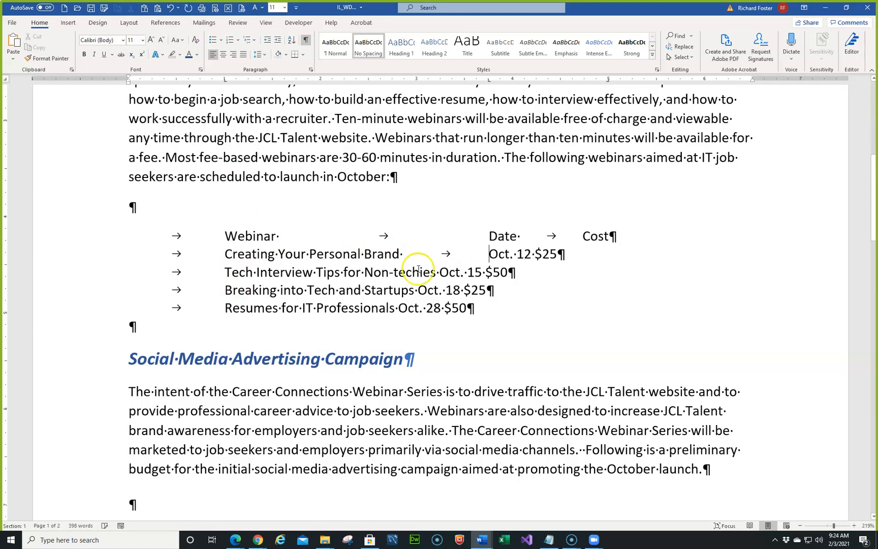
click(535, 254)
key(Tab)
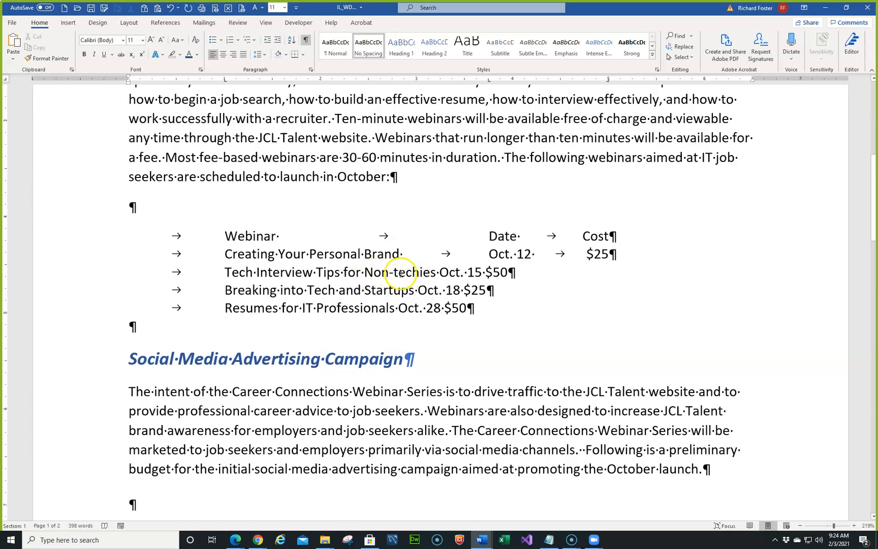
click(440, 273)
key(Tab)
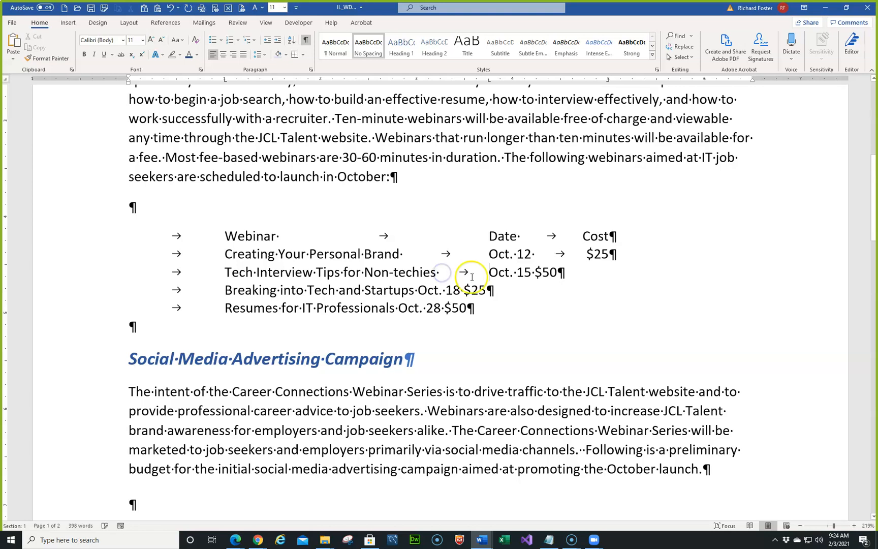
click(535, 273)
key(Tab)
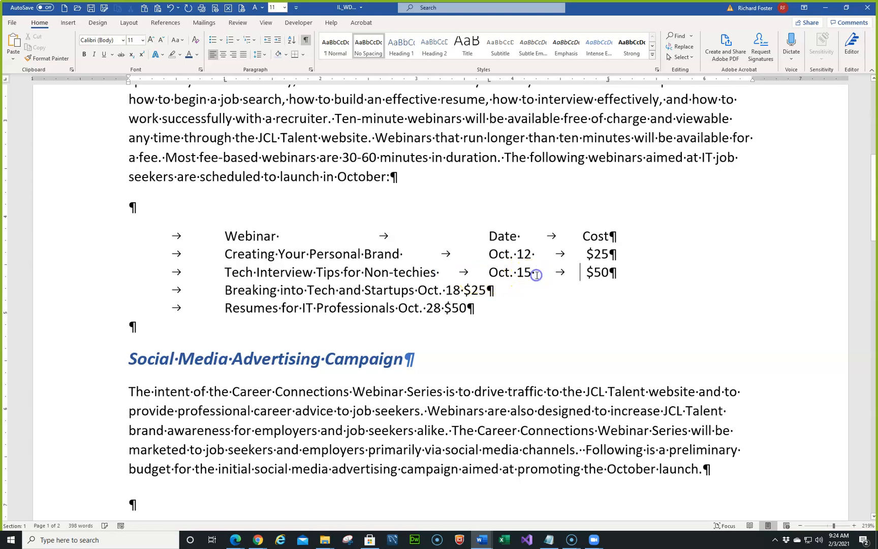
Insert tabs before the date and cost in the "Breaking into Tech and Startups" and "Resumes for IT Professionals" lines, and check the columns without formatting marks.
click(415, 290)
key(Tab)
click(536, 289)
key(Tab)
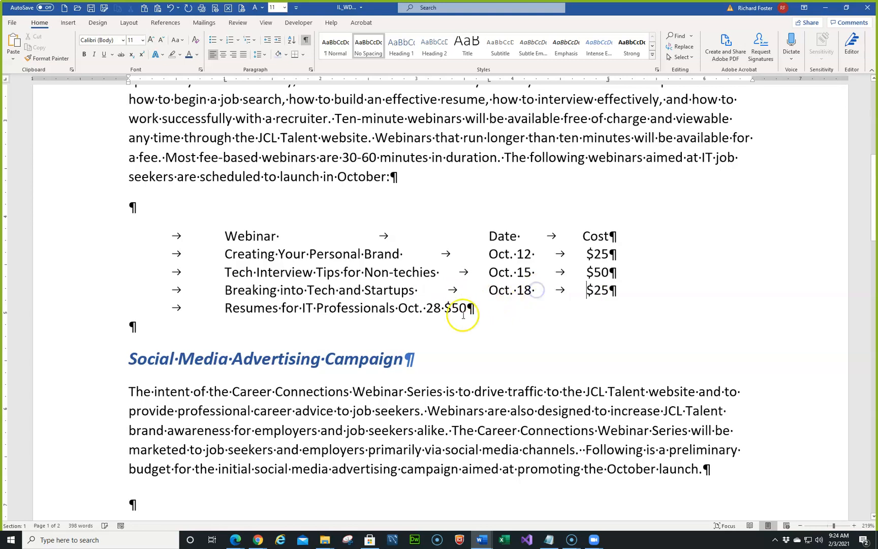
click(401, 307)
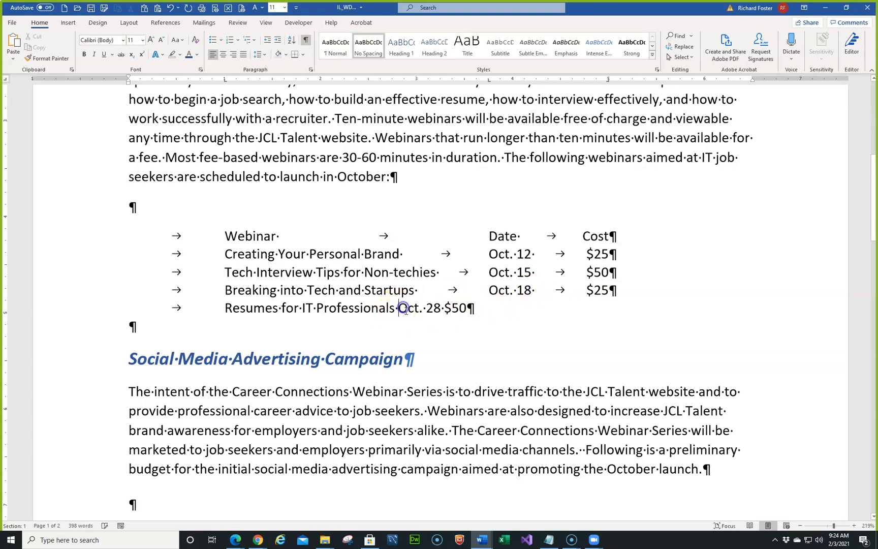
key(Tab)
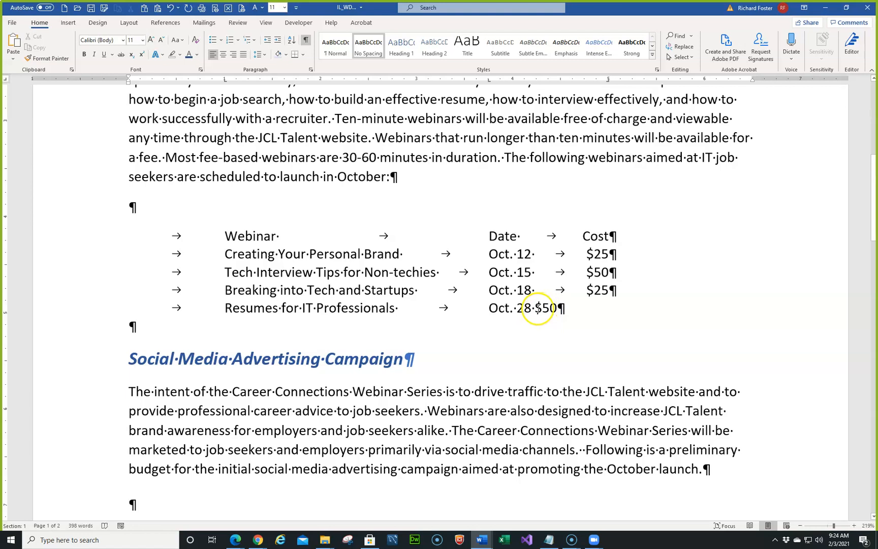
click(536, 308)
key(Tab)
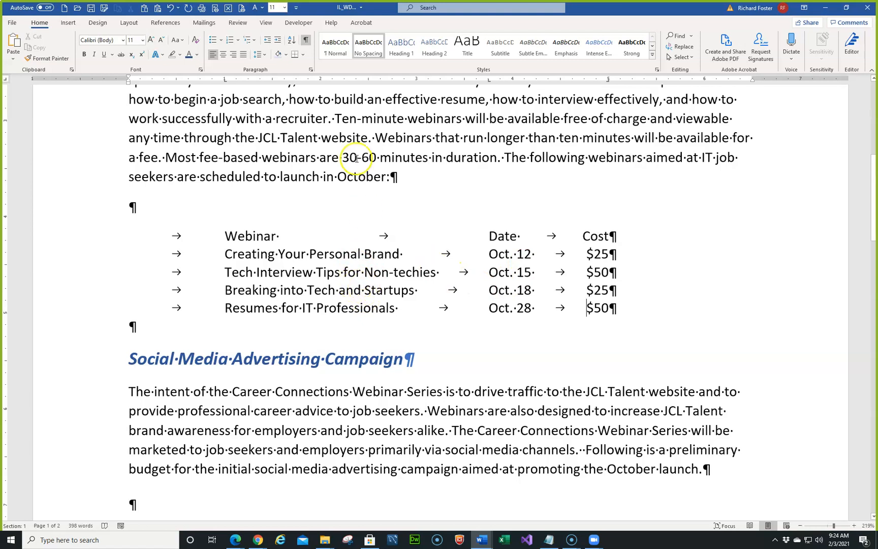
click(305, 40)
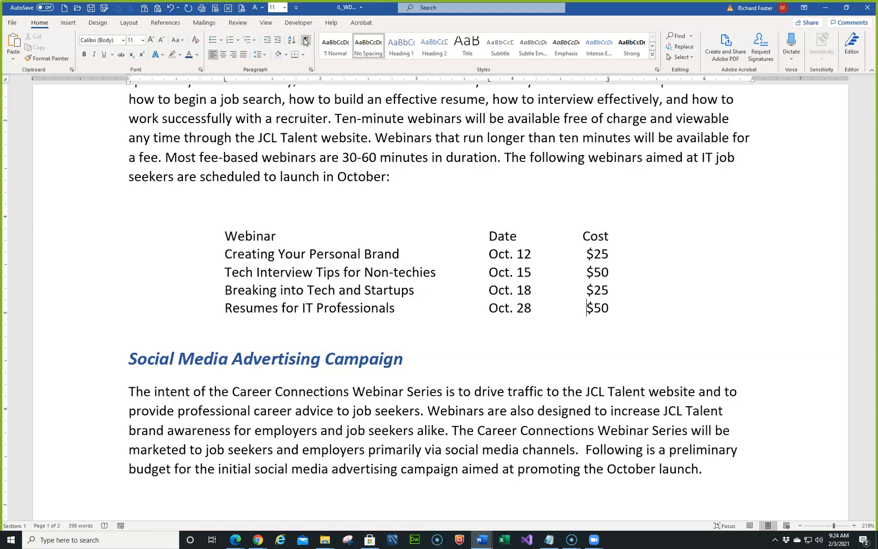
click(305, 41)
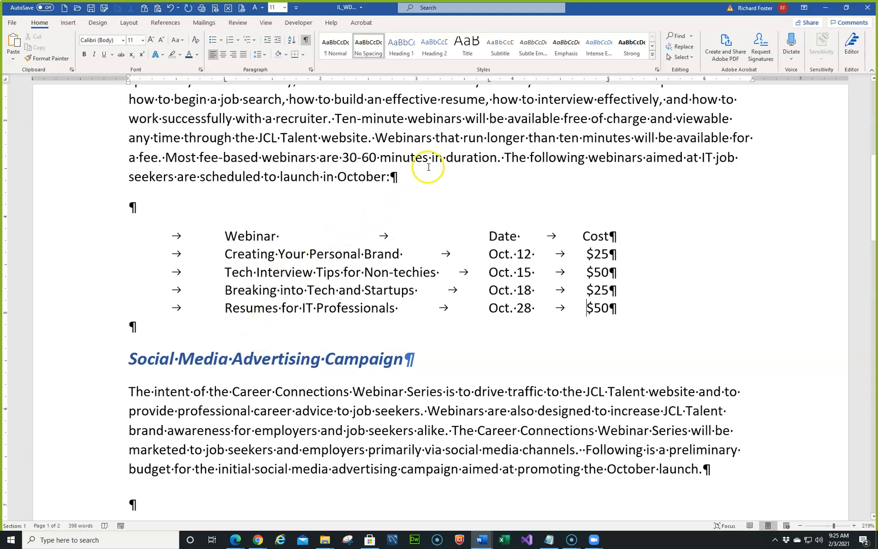
Move the Cost column's right tab stop to 5.5 inches for all five webinar schedule lines.
drag(69, 237, 73, 304)
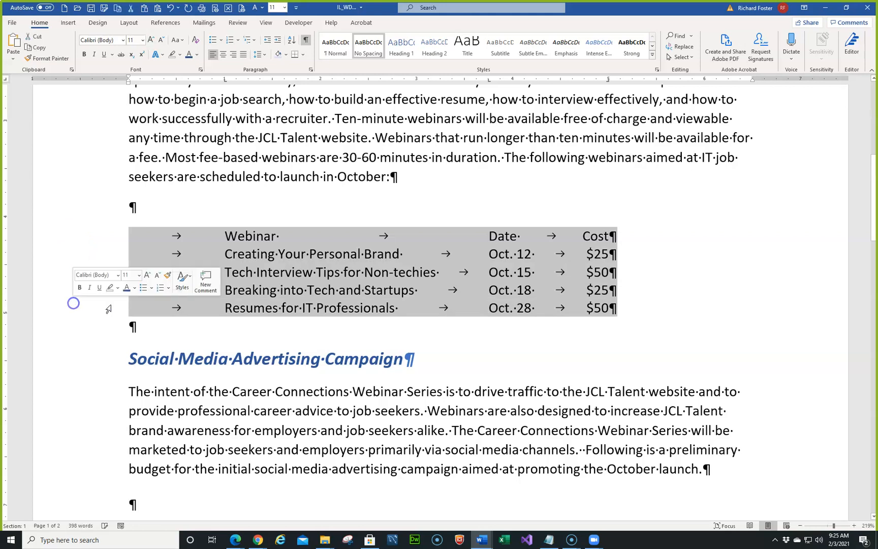
click(609, 83)
drag(609, 83, 654, 83)
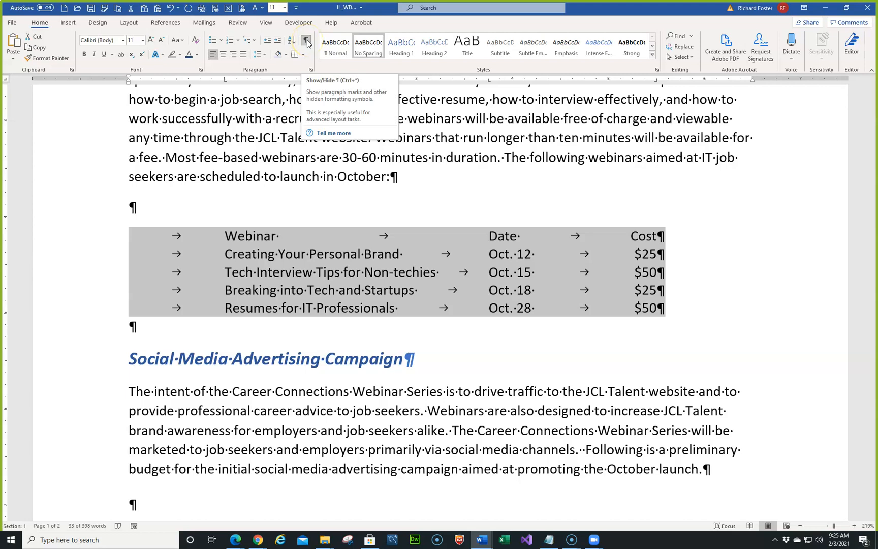
Indent the first line of the paragraph under "Social Media Advertising Campaign" by 0.5 inch, and undo the indent.
click(130, 390)
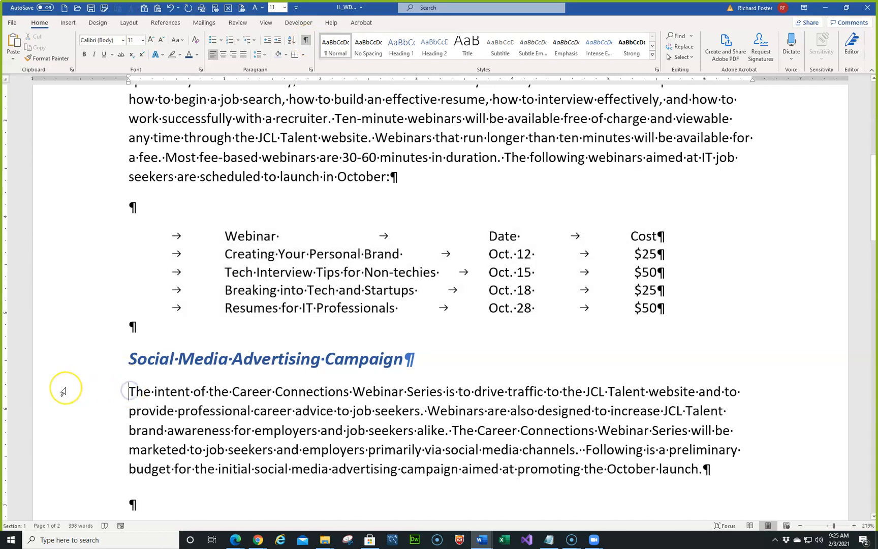
key(Tab)
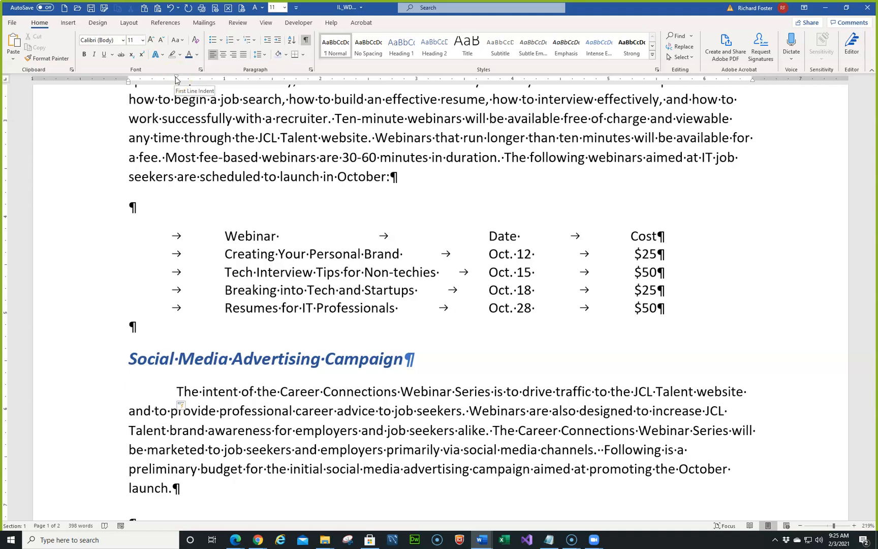
click(170, 9)
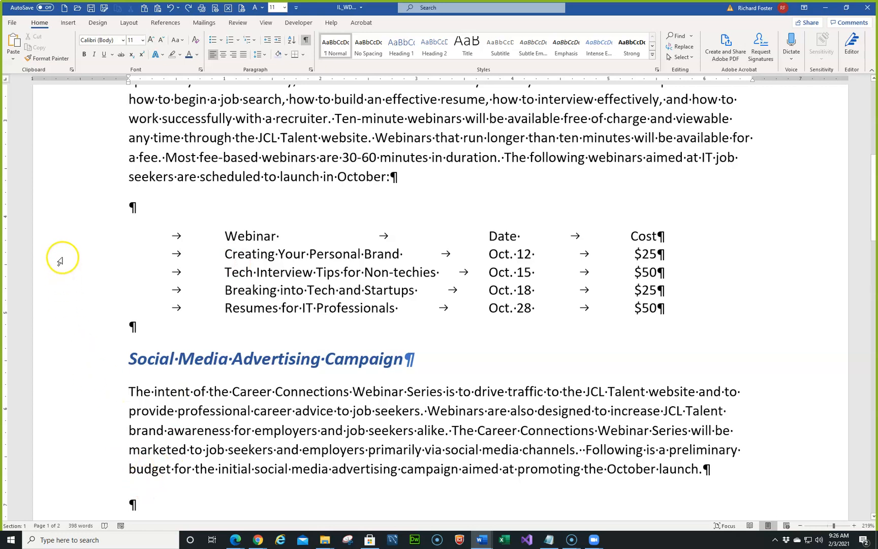
Add dot leader 2 to the 5.5" tab stop in the four webinar lines below the header line.
drag(60, 259, 76, 301)
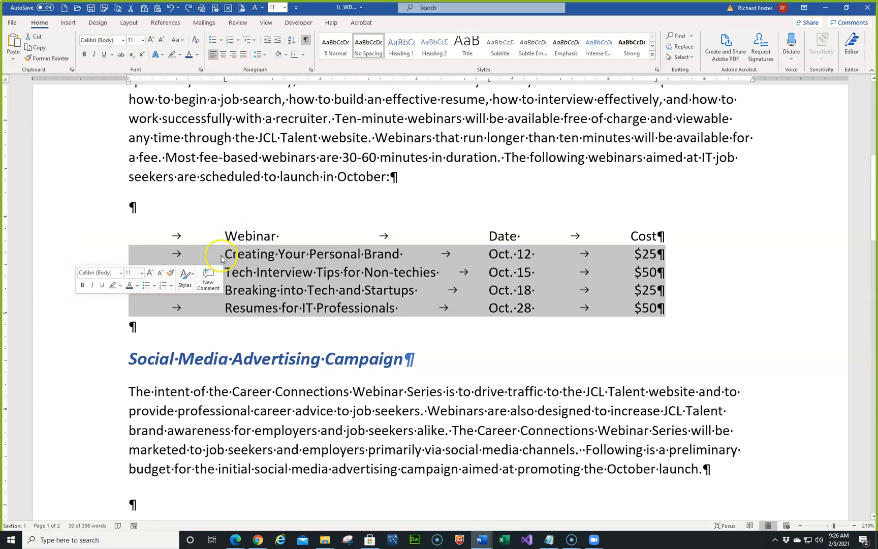
click(312, 70)
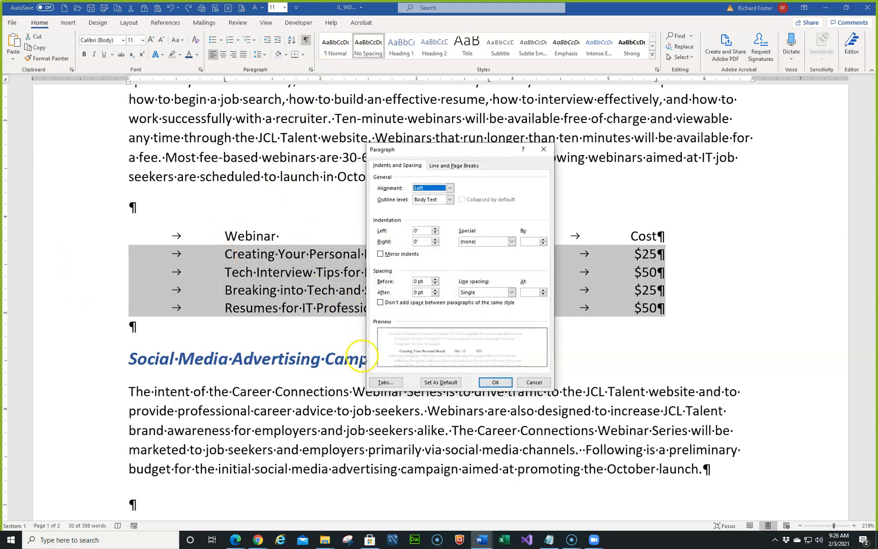
click(382, 382)
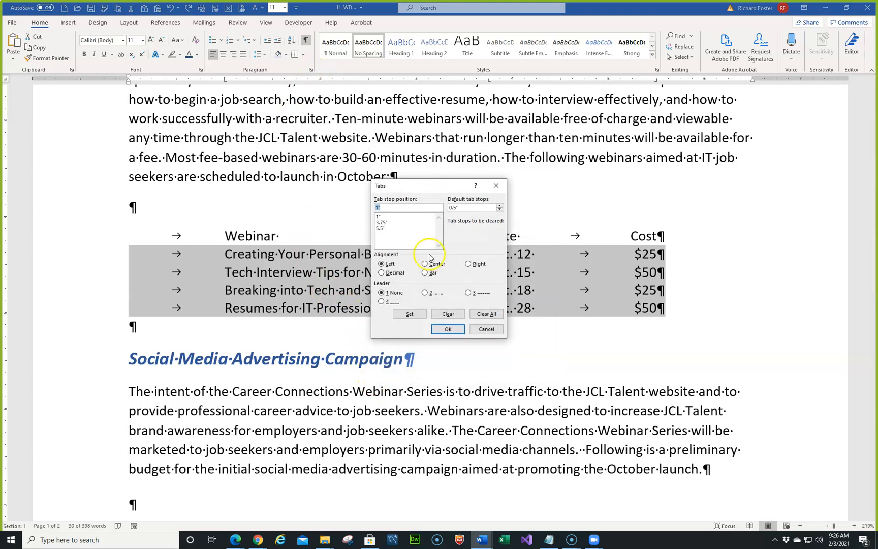
drag(450, 185, 495, 173)
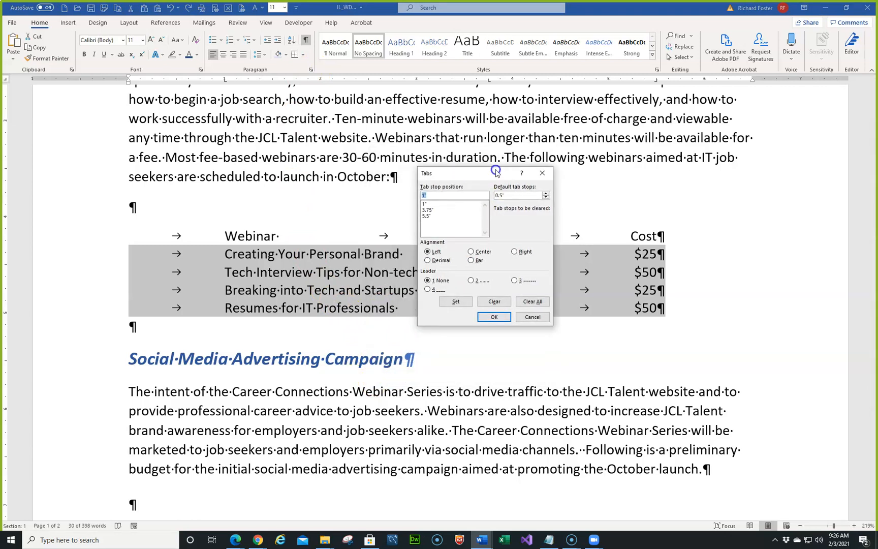
click(428, 210)
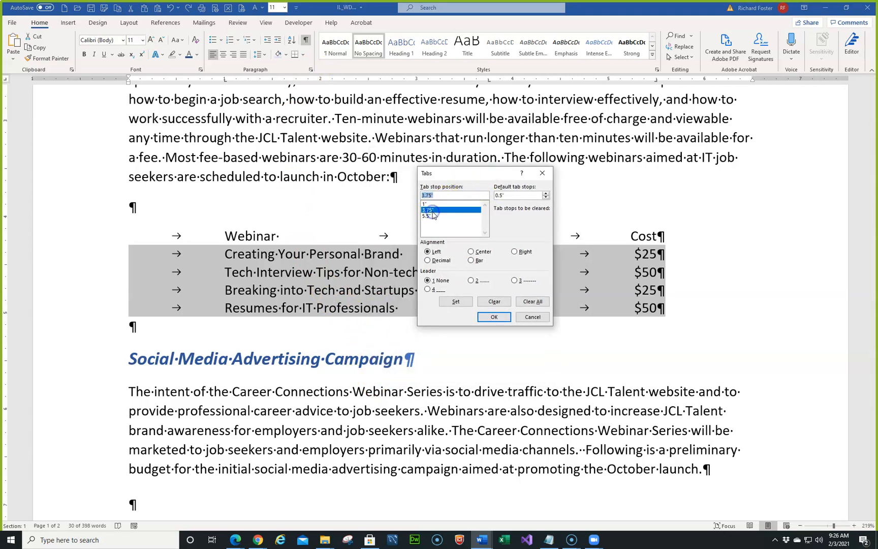
click(472, 281)
click(427, 216)
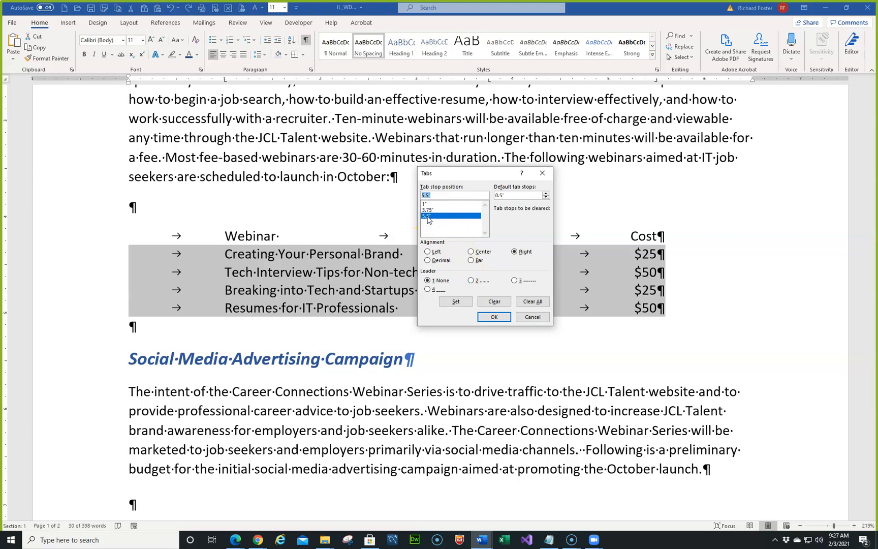
click(471, 281)
click(491, 317)
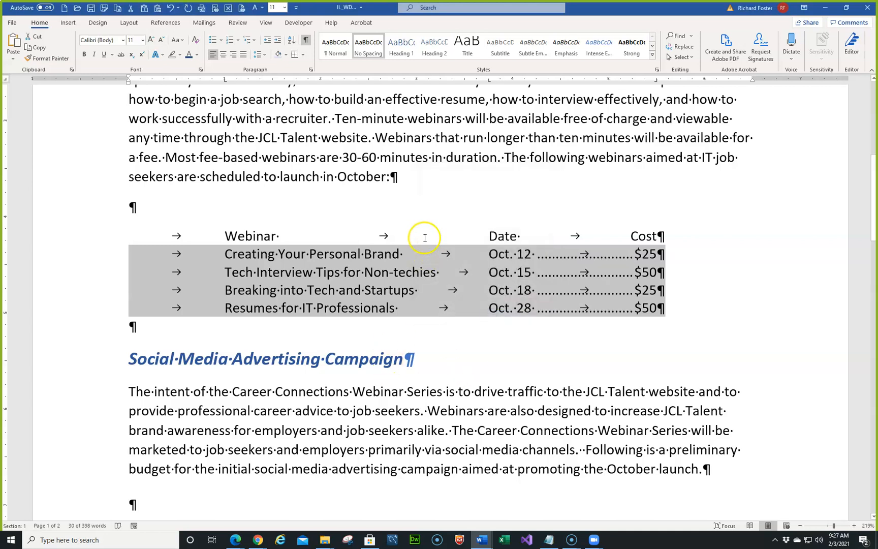
Add dot leader 2 to the 3.75" tab stop in the same four webinar lines, and check the schedule with formatting marks hidden.
click(311, 71)
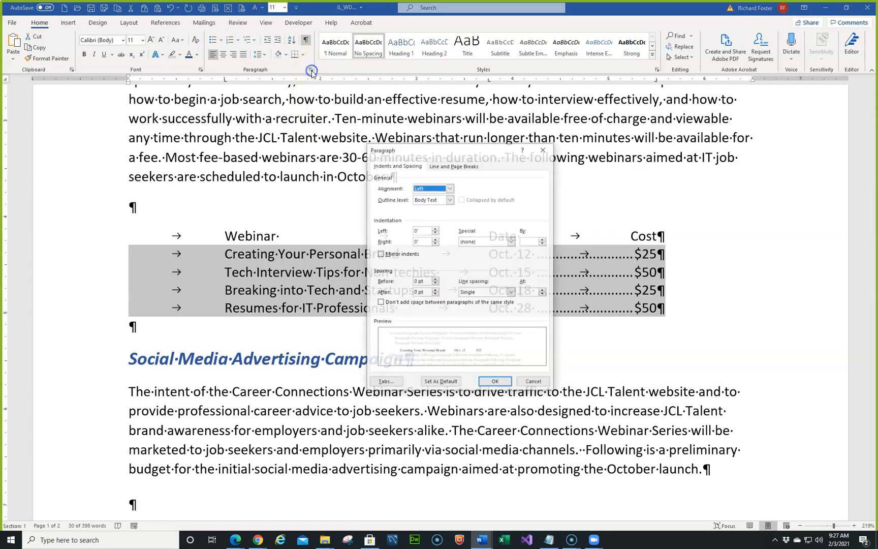
click(386, 382)
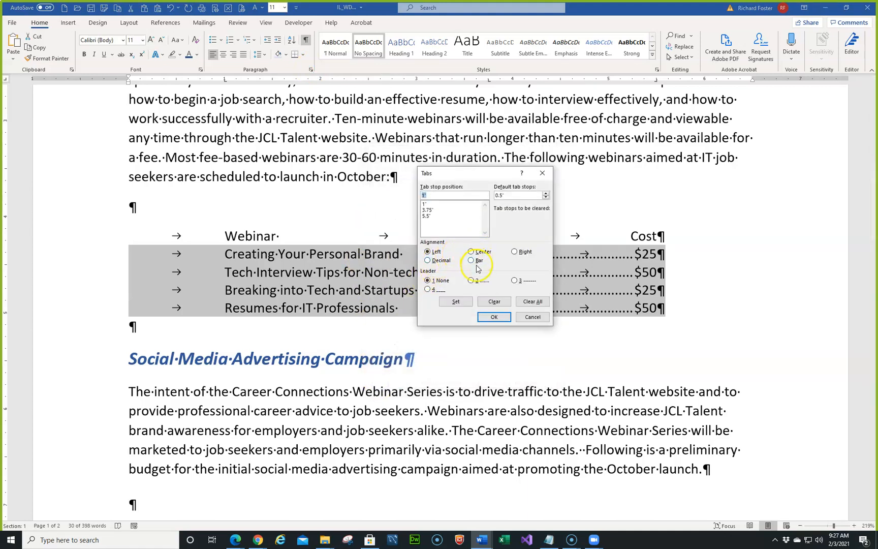
click(429, 210)
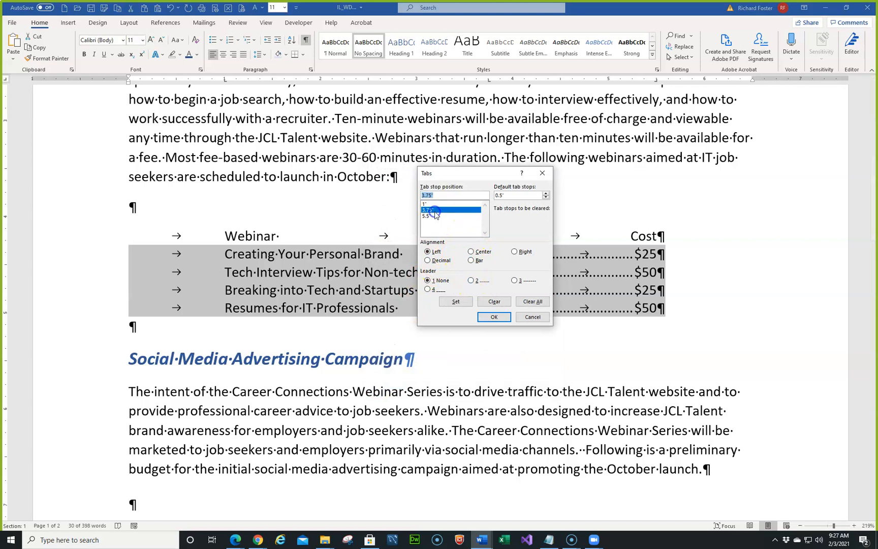
click(470, 283)
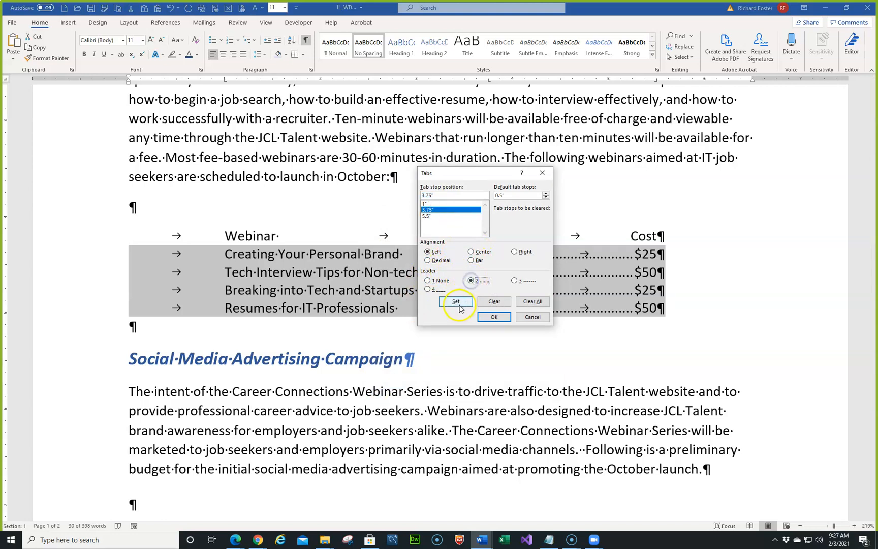
click(456, 302)
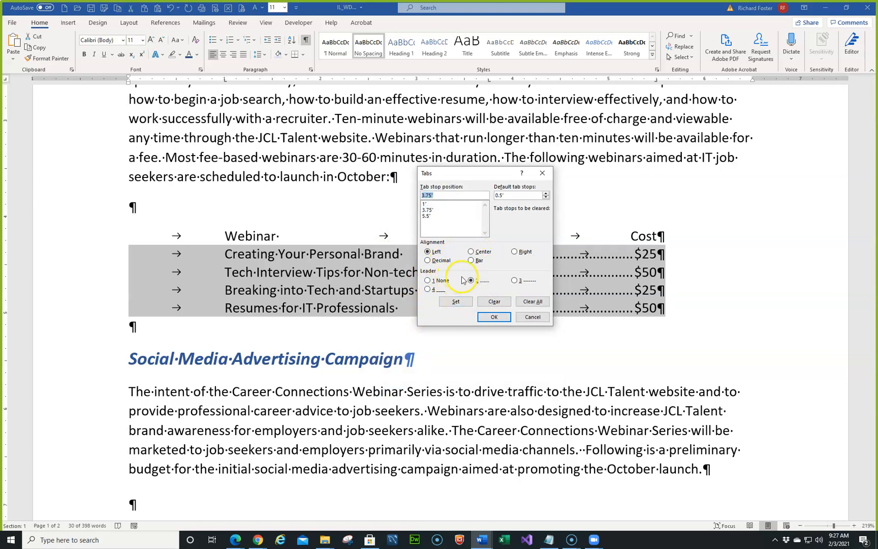
click(425, 216)
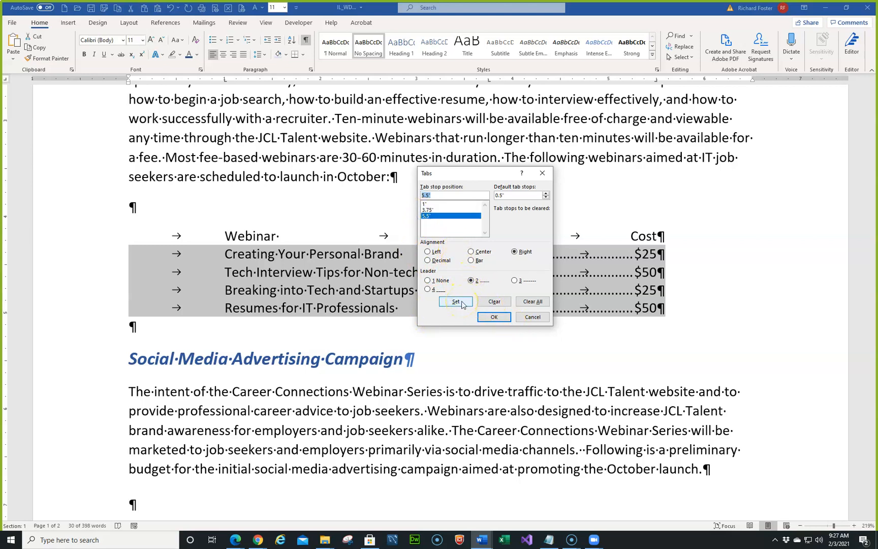
click(429, 215)
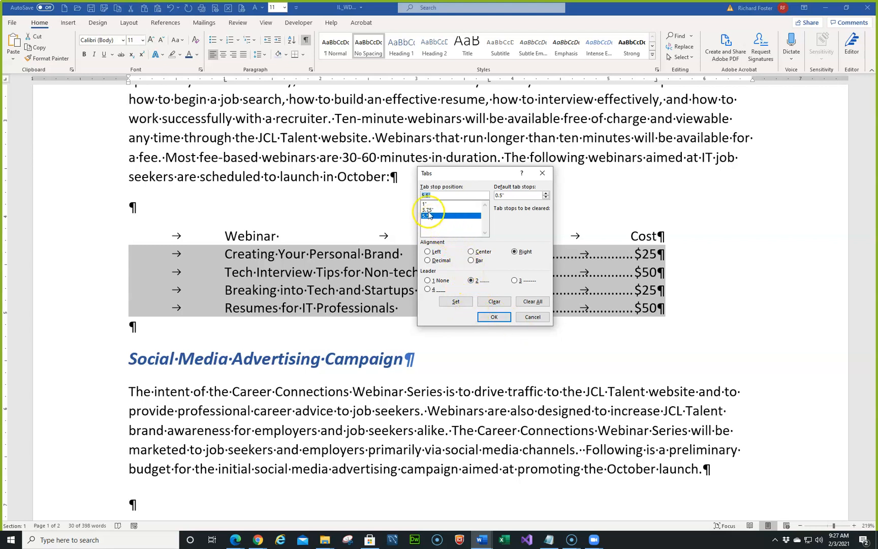
click(501, 318)
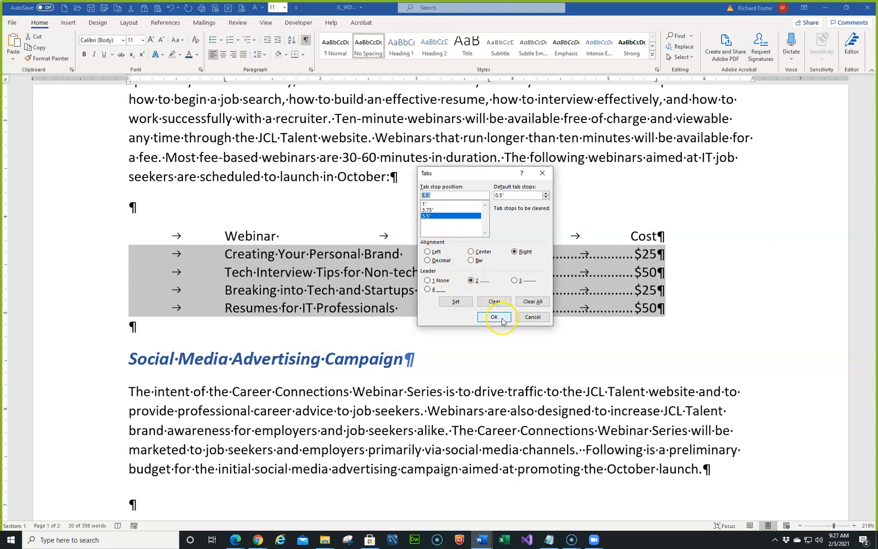
click(502, 319)
click(467, 338)
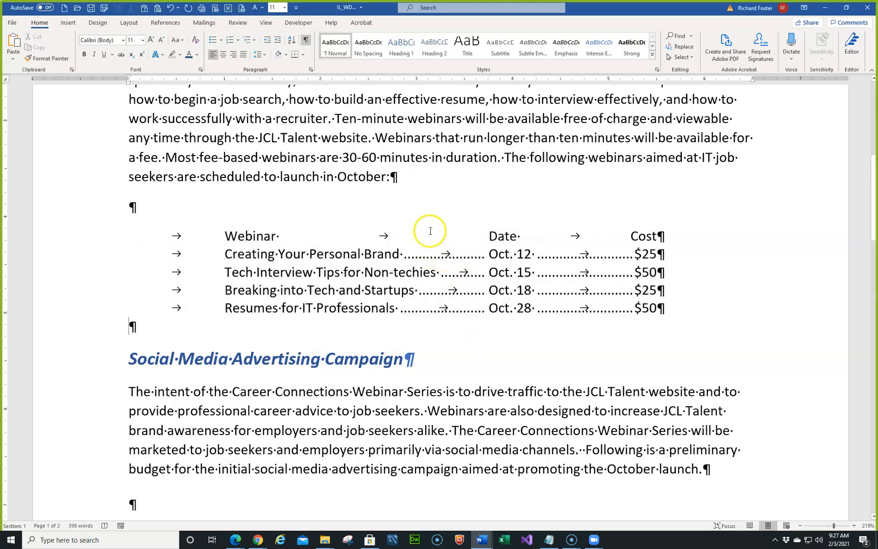
click(305, 40)
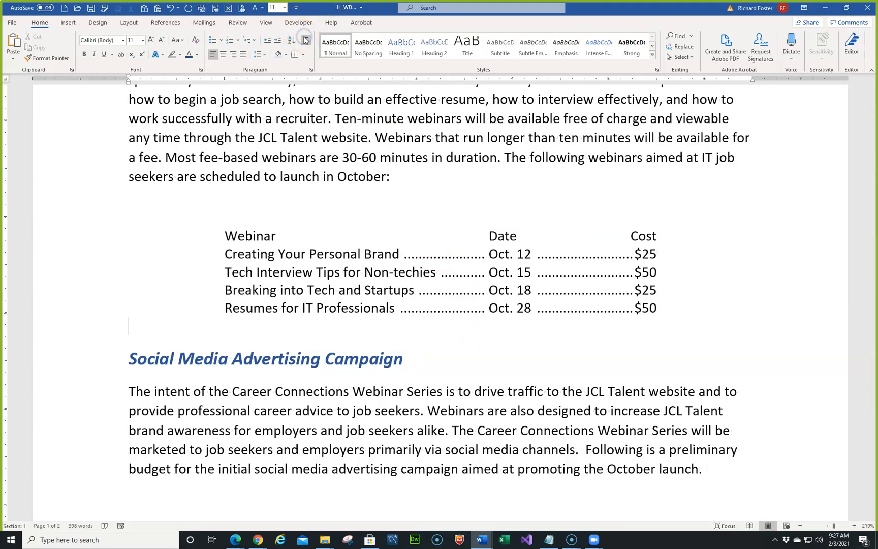
click(307, 41)
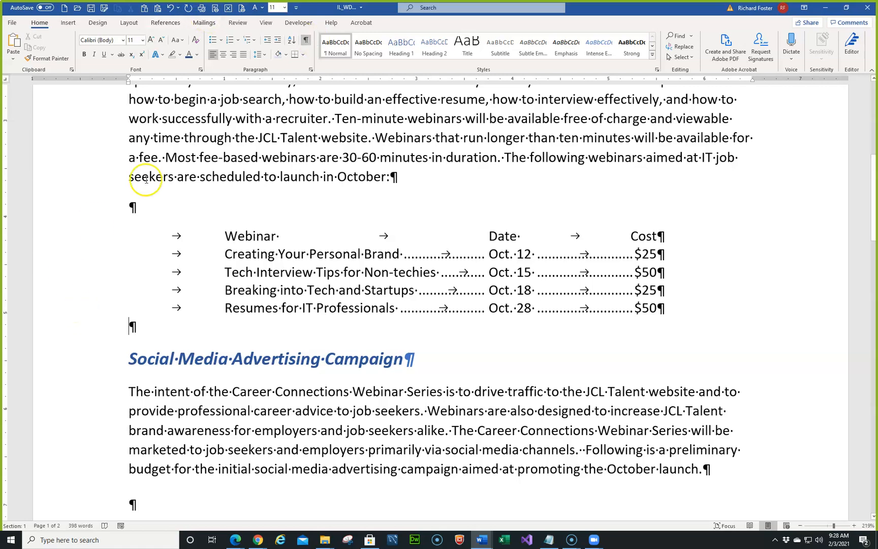
Shade the five webinar schedule lines, from the Webinar header through Resumes for IT Professionals, with Blue, Accent 1, Lighter 80%.
click(254, 290)
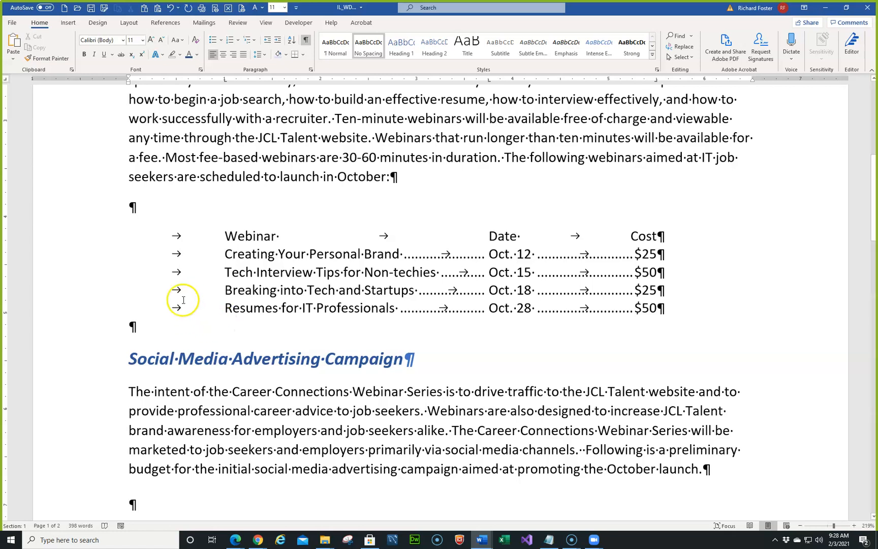
drag(95, 230, 87, 306)
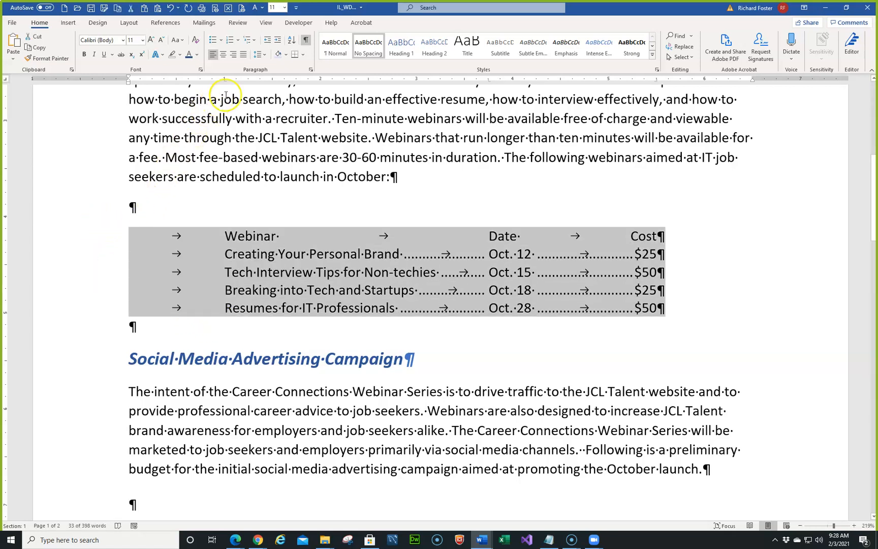
click(286, 54)
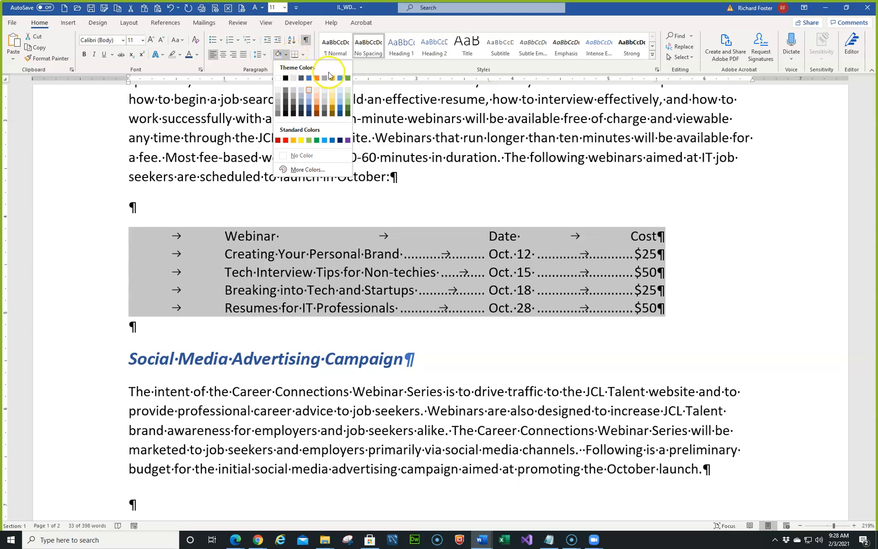
click(340, 91)
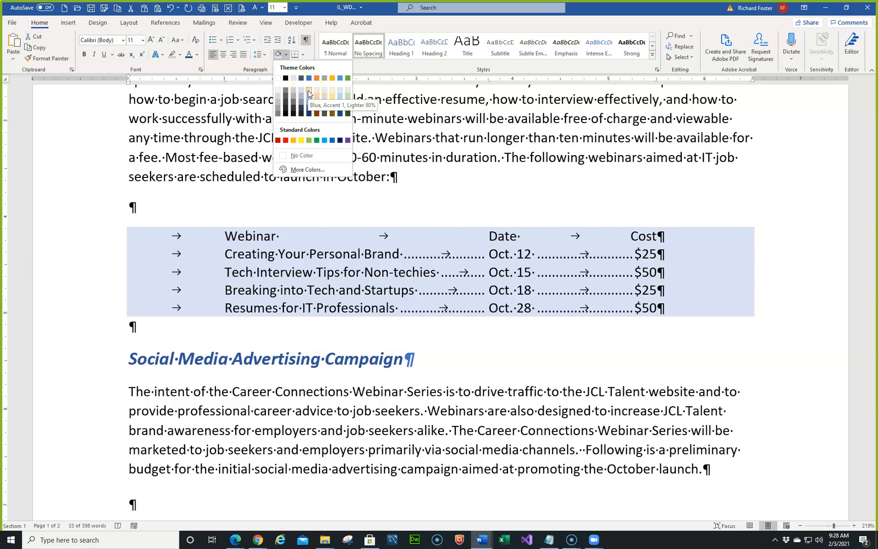
click(308, 92)
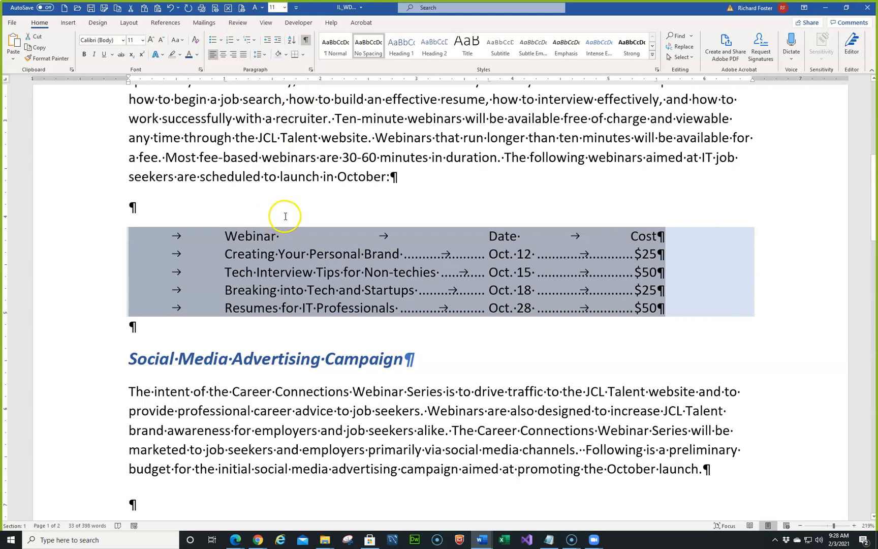
click(286, 55)
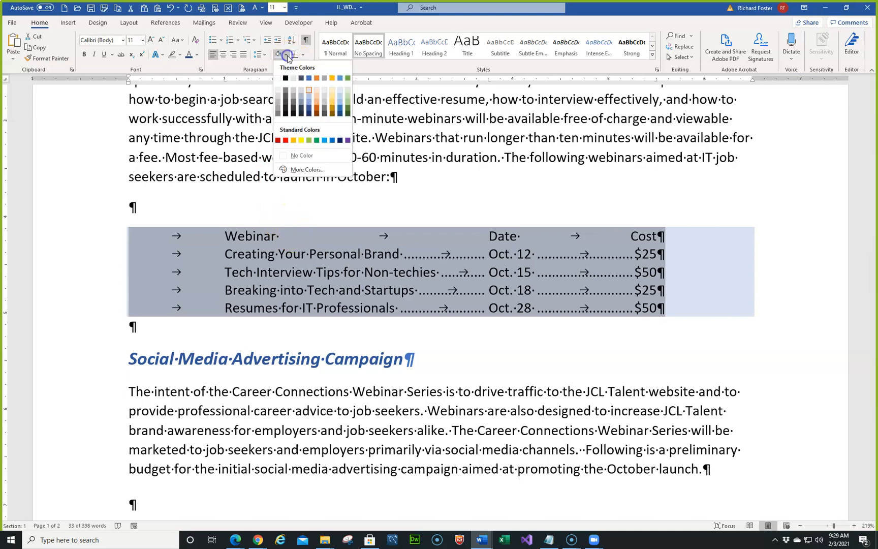
click(308, 183)
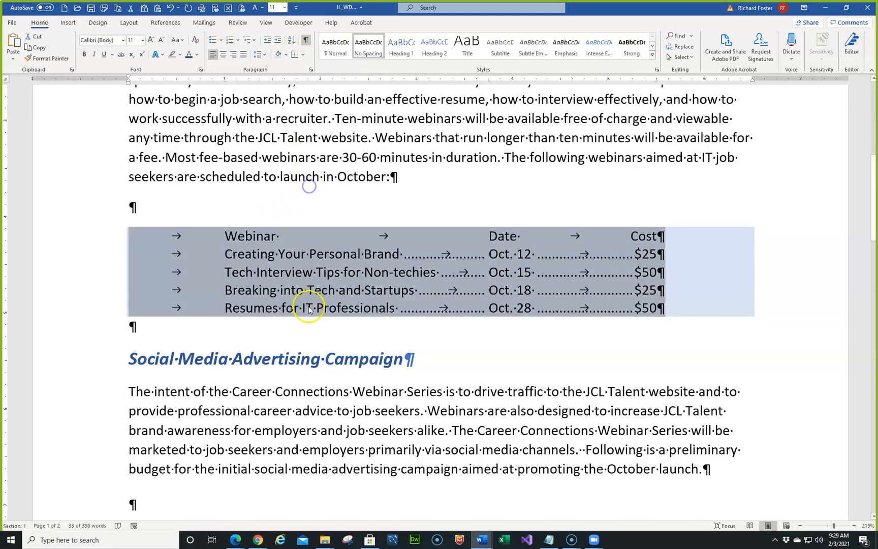
click(317, 339)
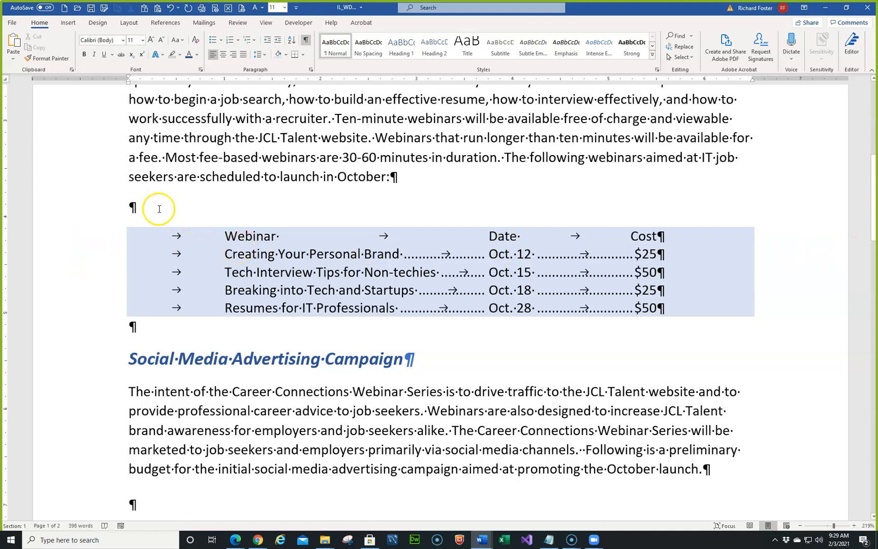
Indent the five webinar schedule lines 0.75" from both the left and right margins, and check the indents in the paragraph settings.
drag(86, 237, 94, 312)
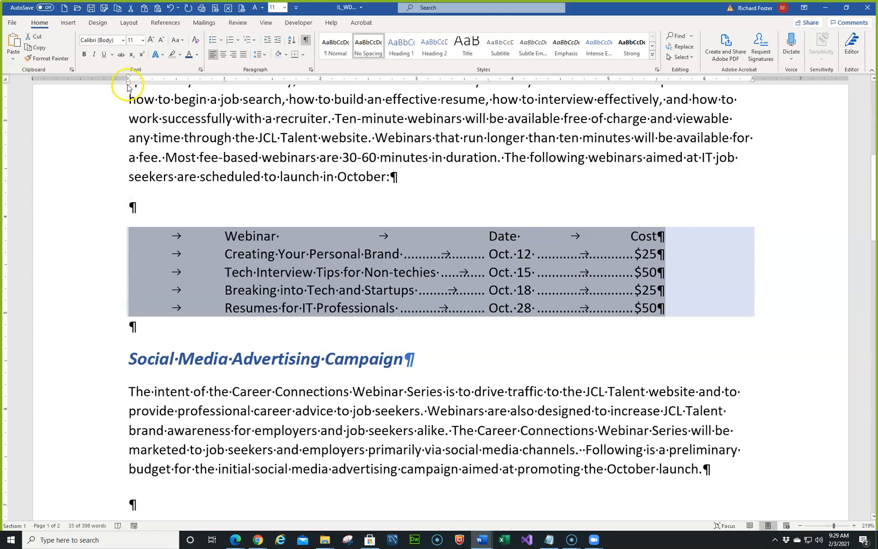
drag(127, 83, 178, 86)
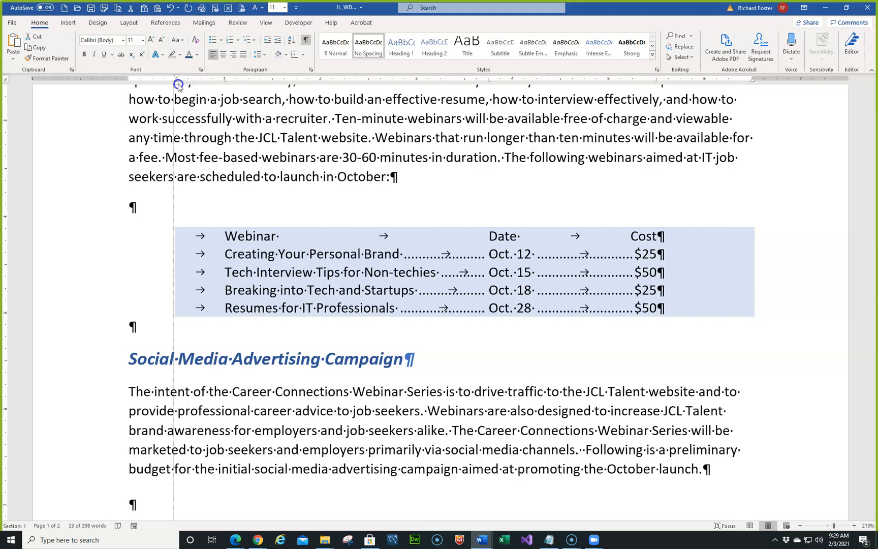
drag(179, 85, 198, 85)
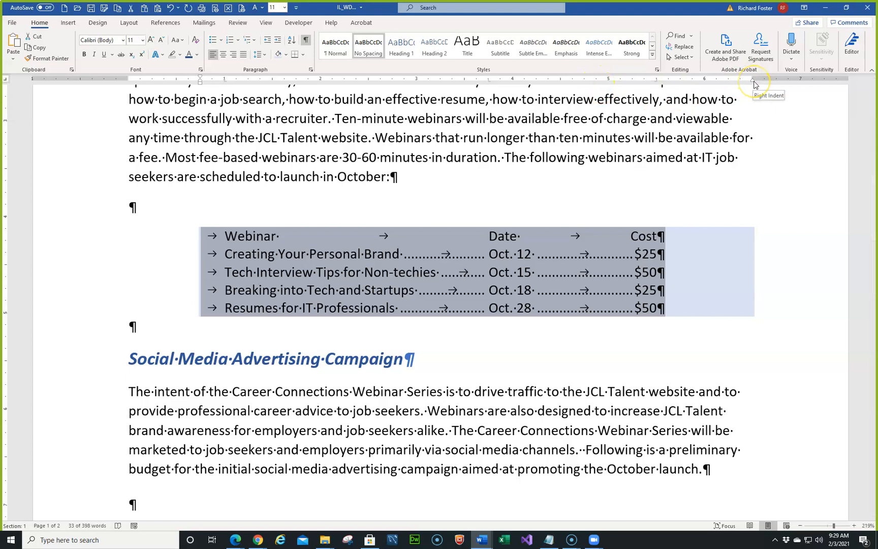
drag(754, 84, 682, 90)
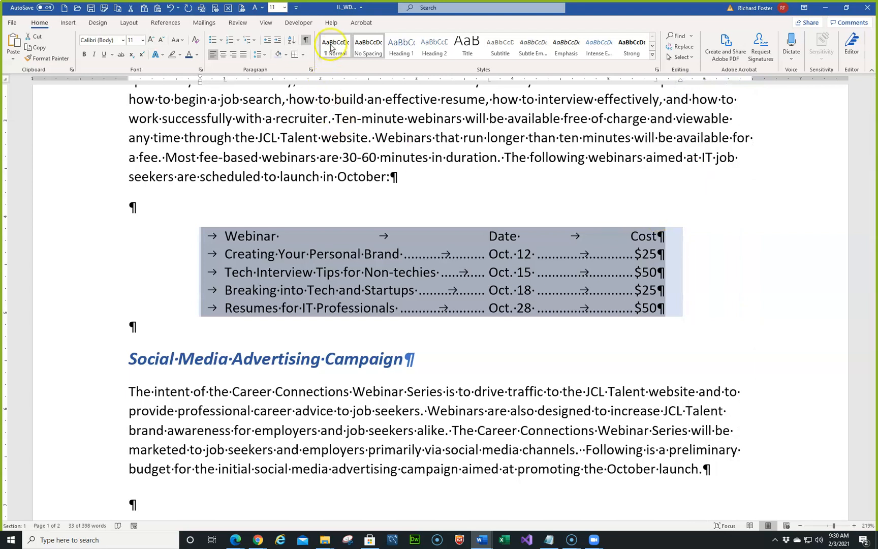
click(311, 71)
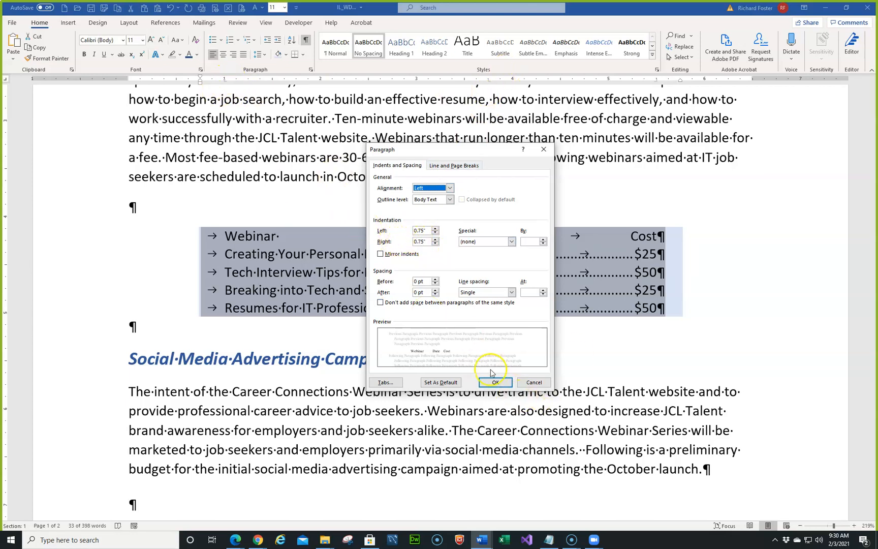
click(534, 382)
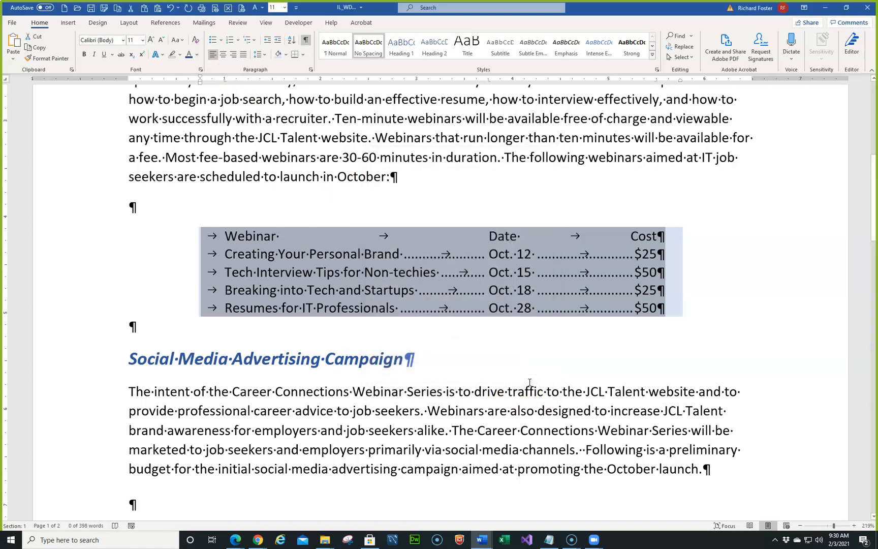
click(491, 387)
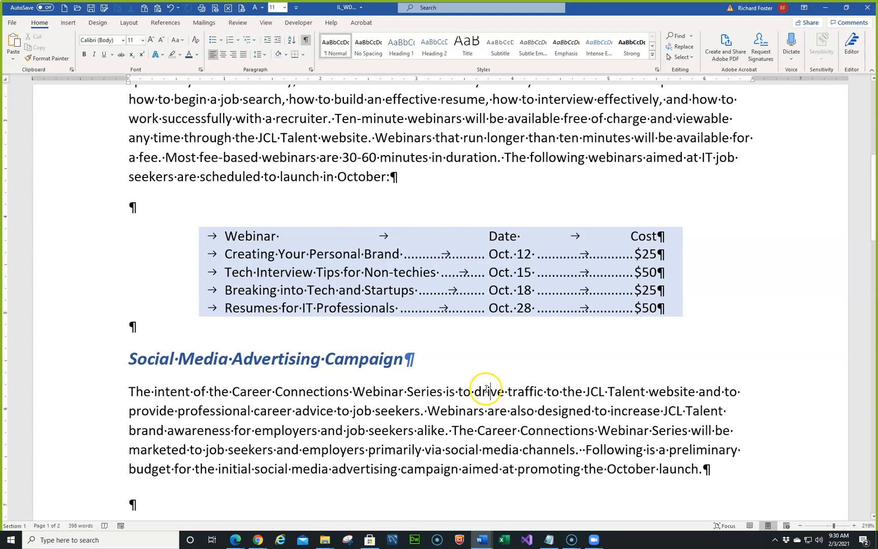
Try outside borders on the five webinar schedule lines, and remove them with No Border.
drag(100, 233, 97, 302)
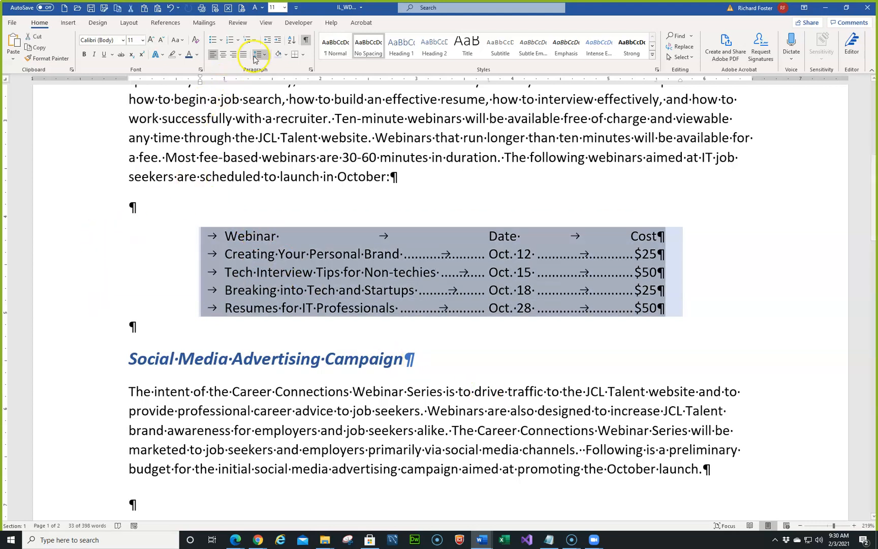
click(303, 55)
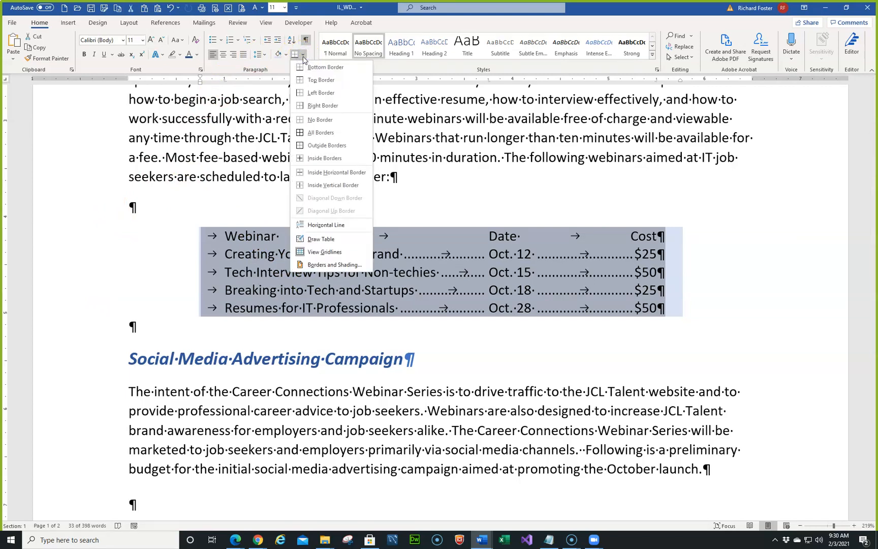
click(313, 146)
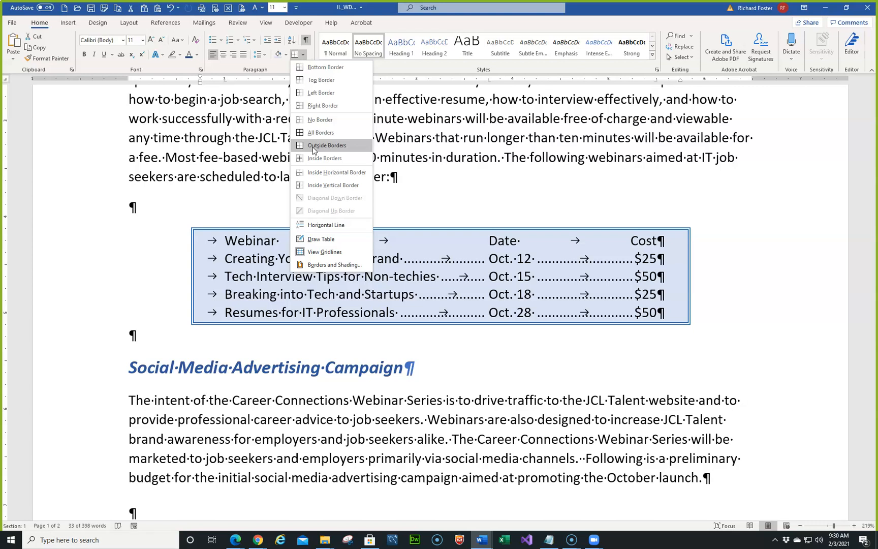
click(313, 146)
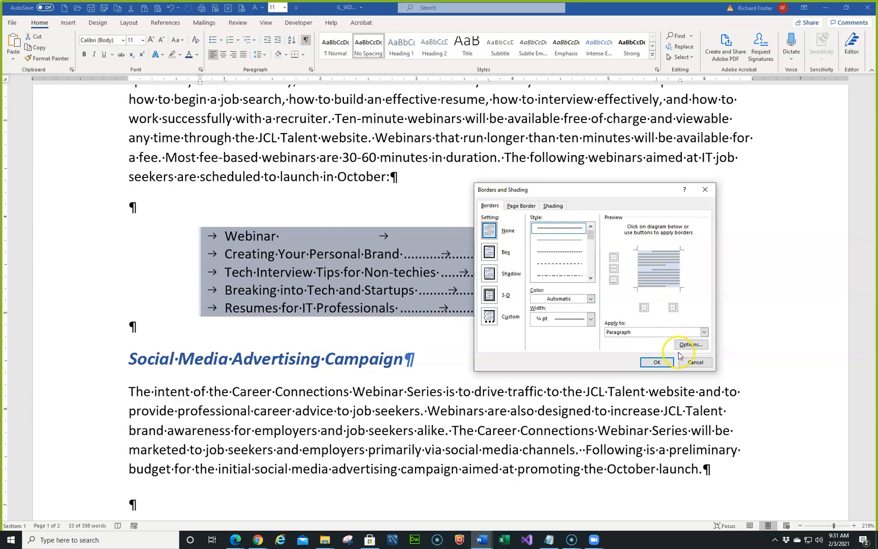
click(663, 363)
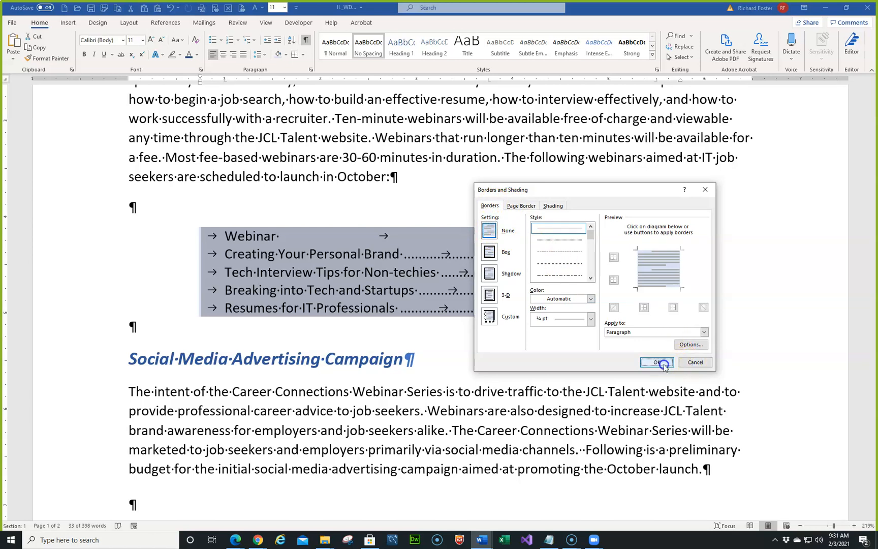
click(303, 56)
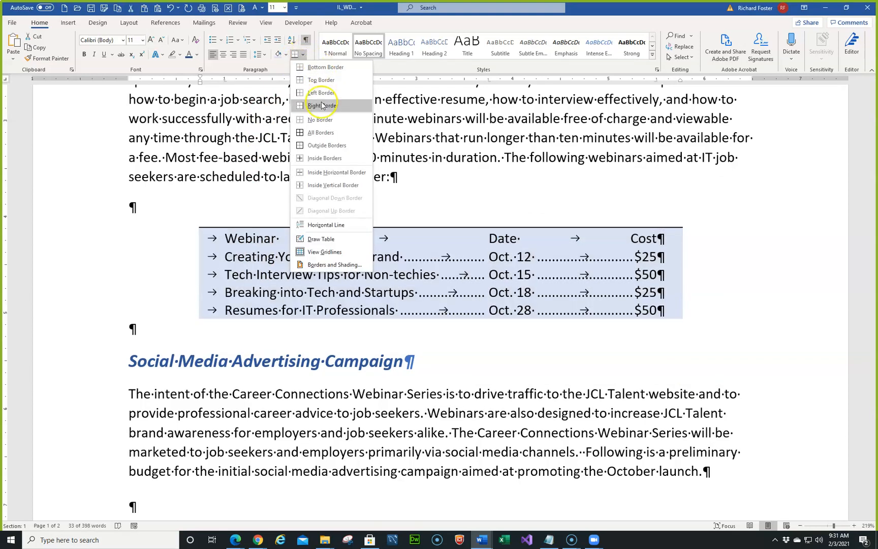
click(320, 145)
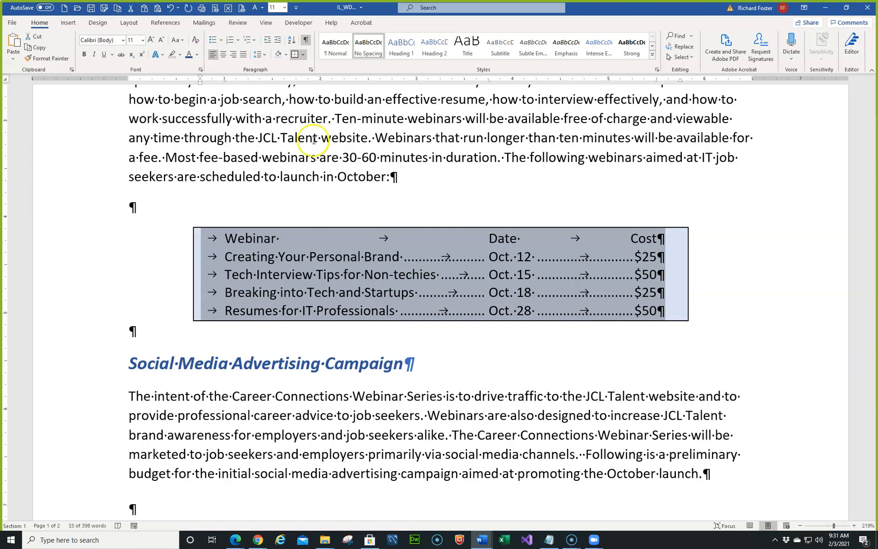
click(303, 55)
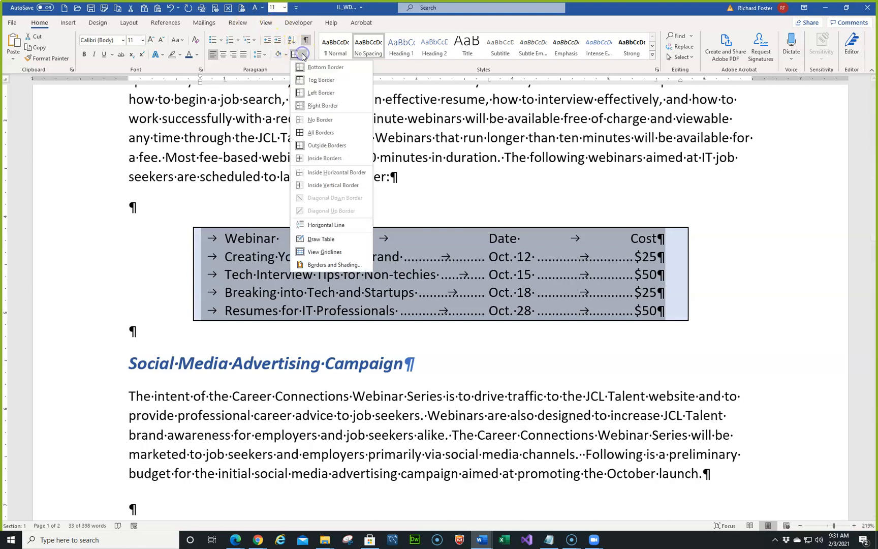
click(317, 120)
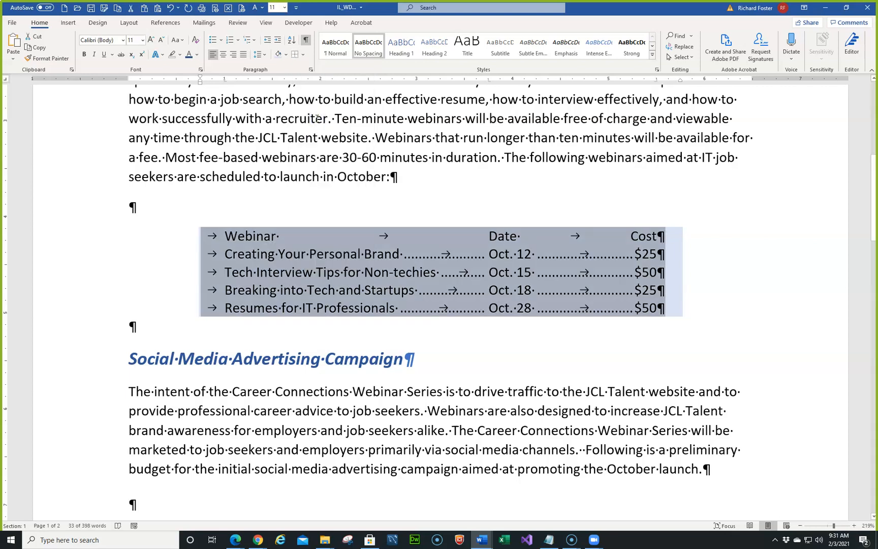
Add a double-line box border, ¾ pt wide in Blue, Accent 1, Darker 25%, around the five webinar schedule lines.
click(301, 55)
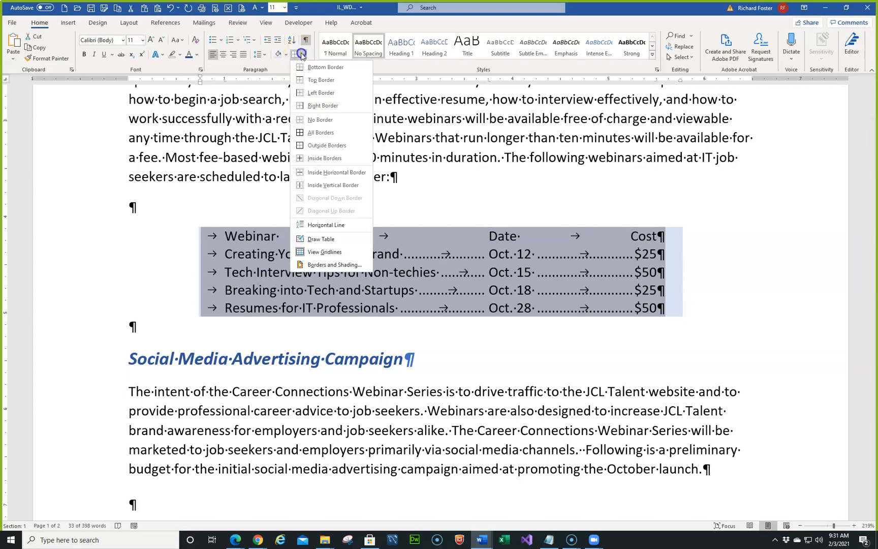
click(329, 266)
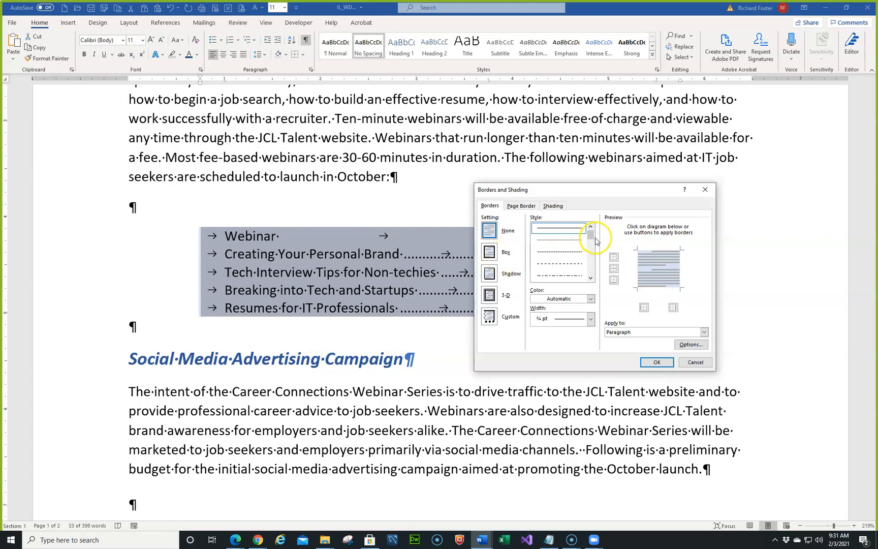
drag(592, 233, 592, 236)
click(590, 276)
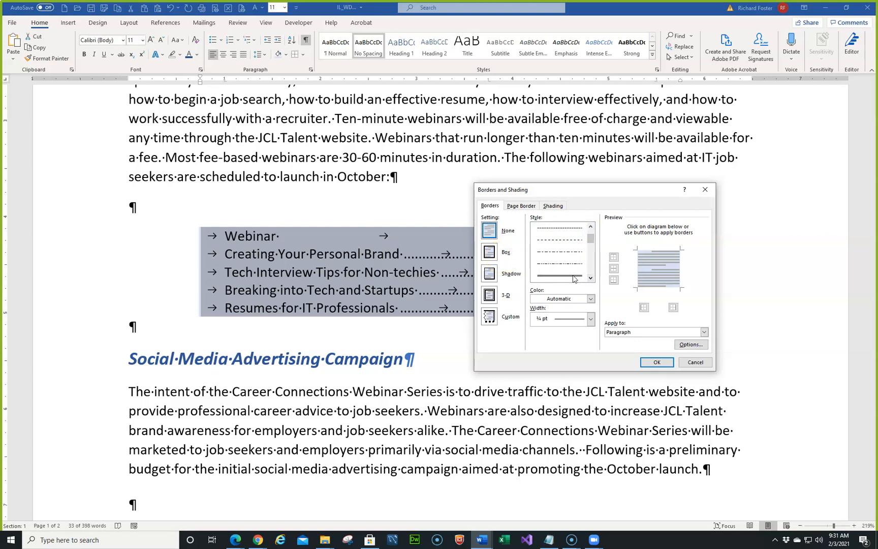
click(574, 278)
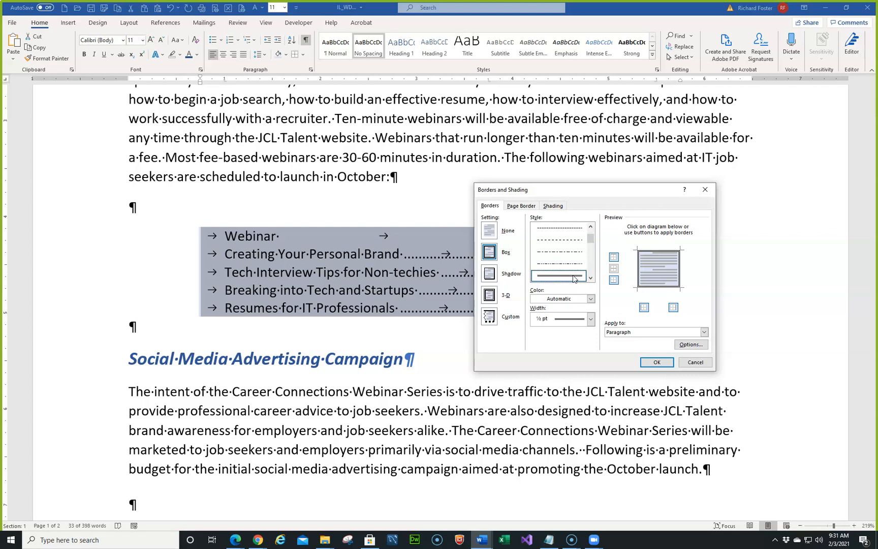
click(591, 298)
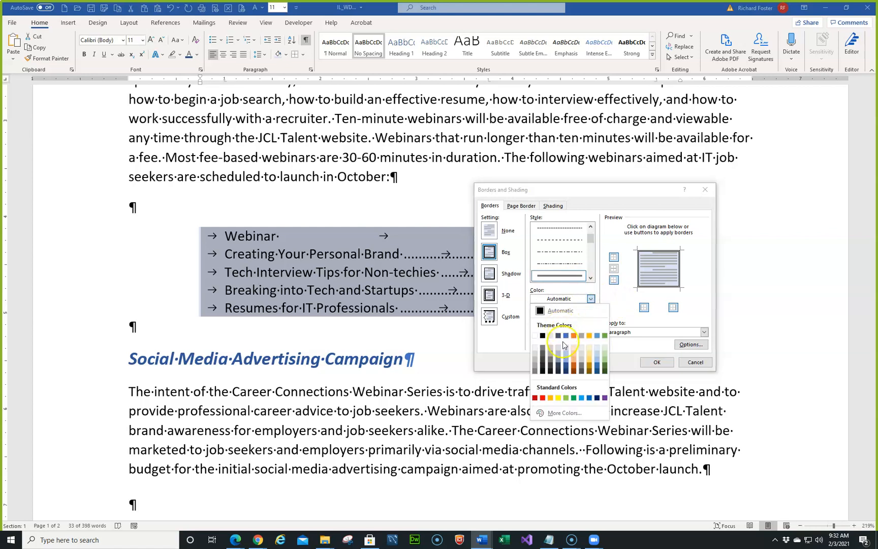
click(566, 367)
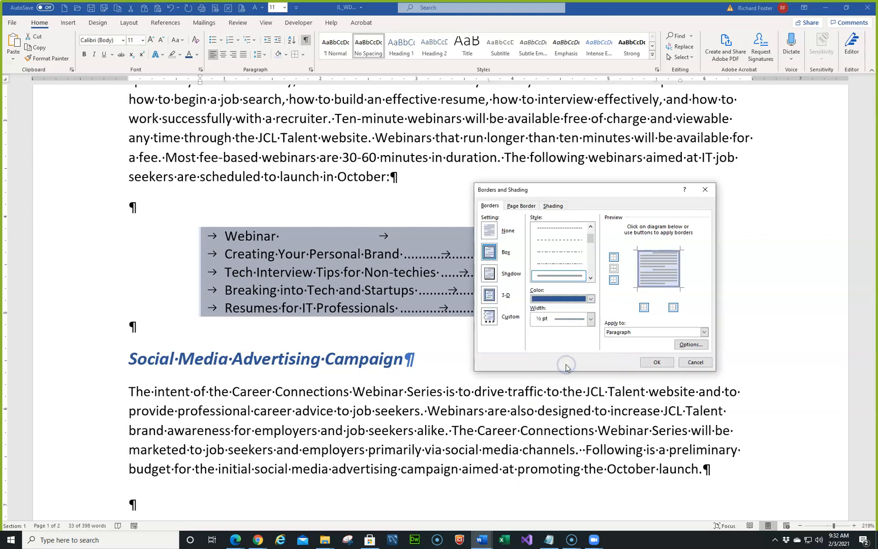
click(591, 318)
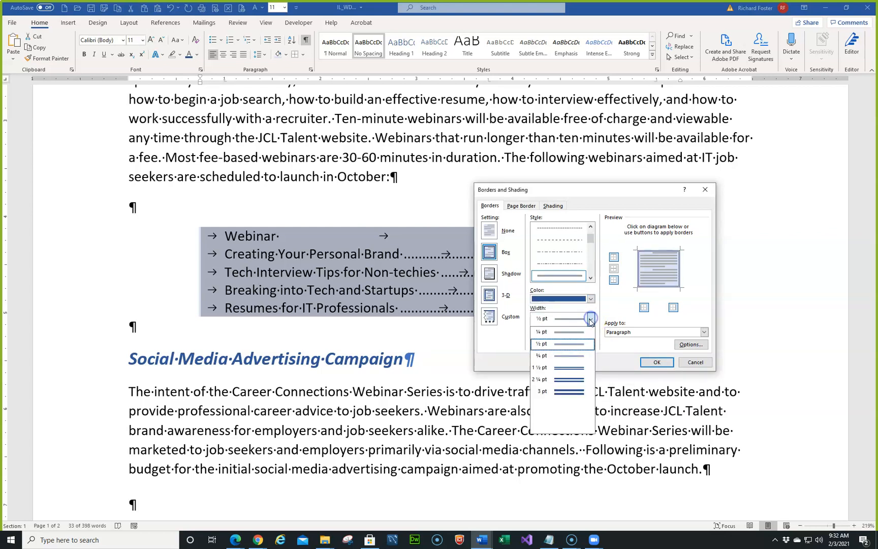
click(567, 355)
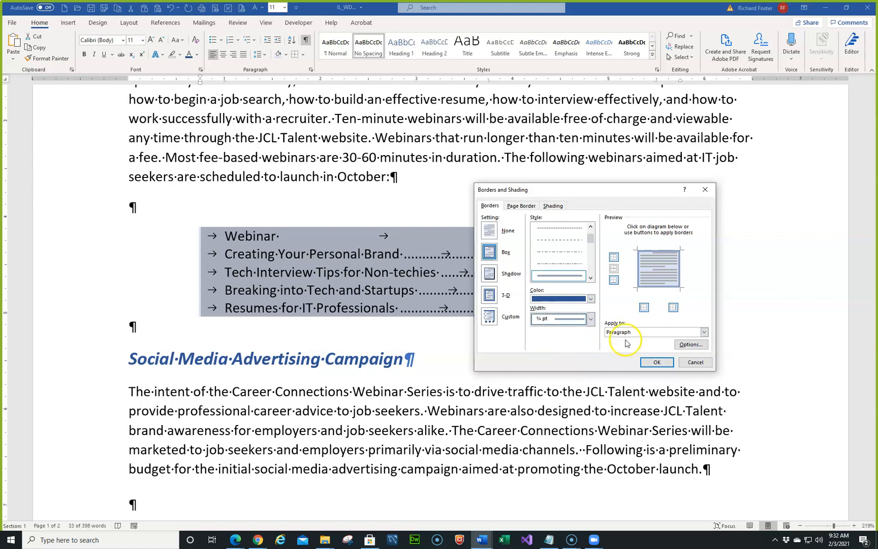
click(653, 362)
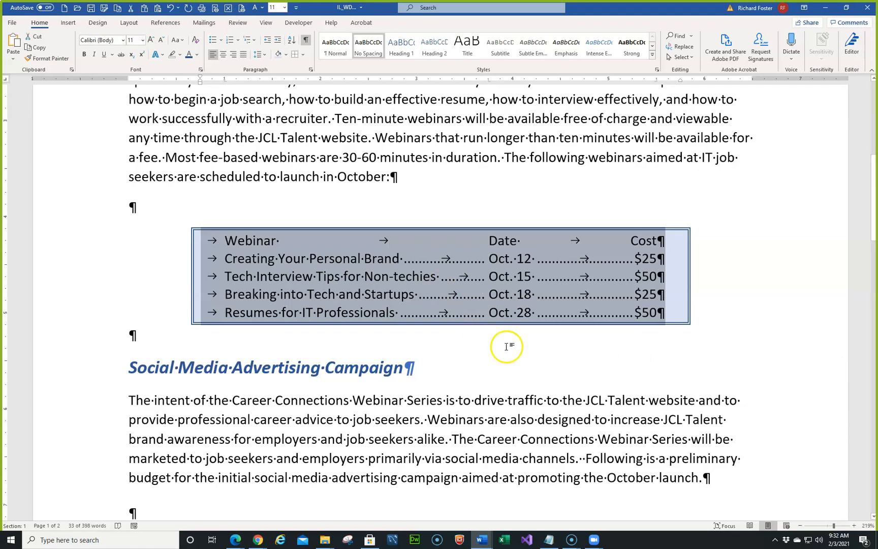
click(442, 350)
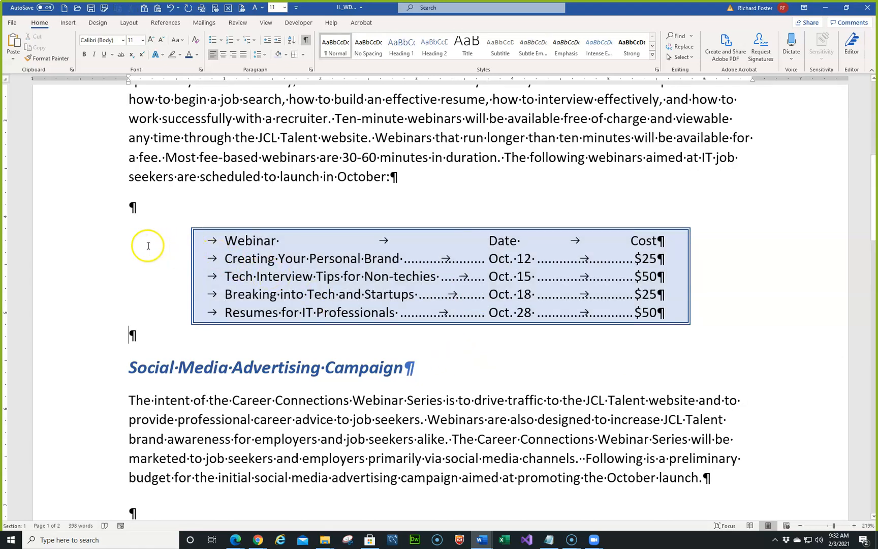
Make the schedule's Webinar, Date, Cost header line bold in Blue, Accent 1, Darker 25%, and save the document.
click(94, 246)
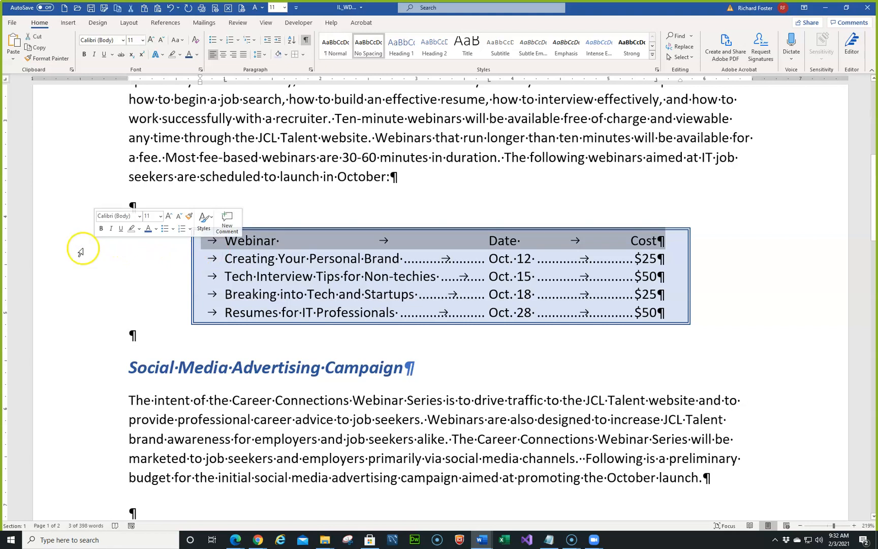
click(85, 55)
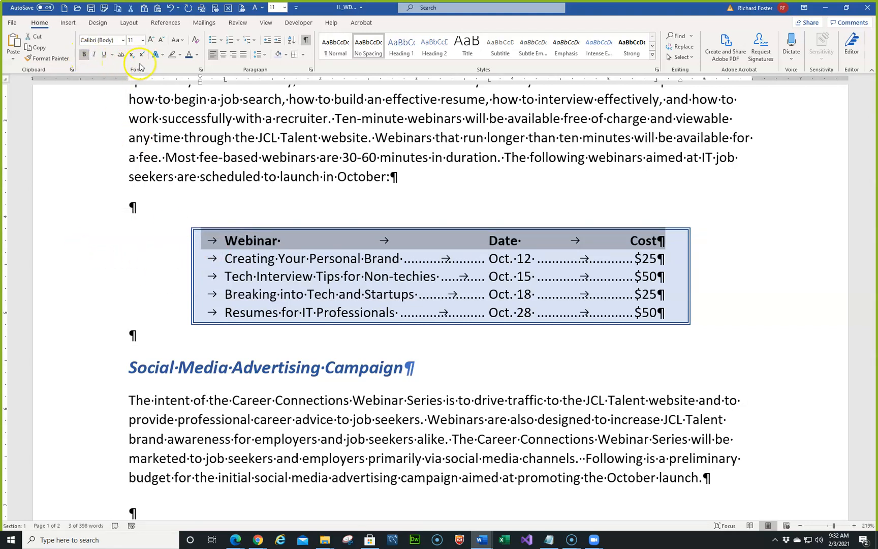
click(197, 56)
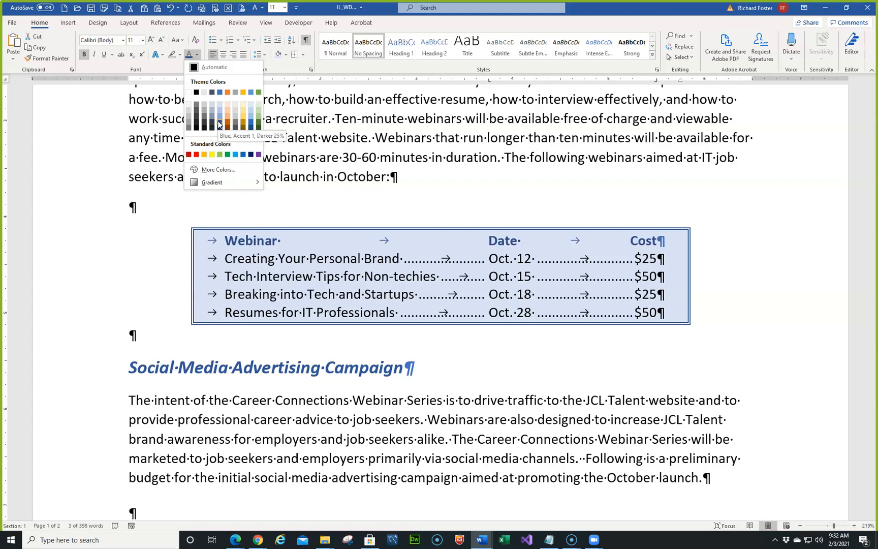
click(220, 125)
click(490, 385)
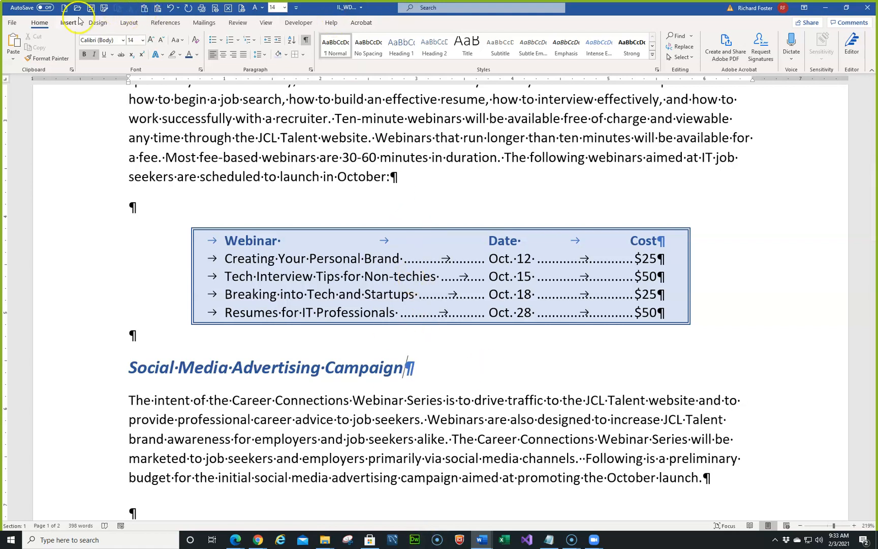
click(90, 7)
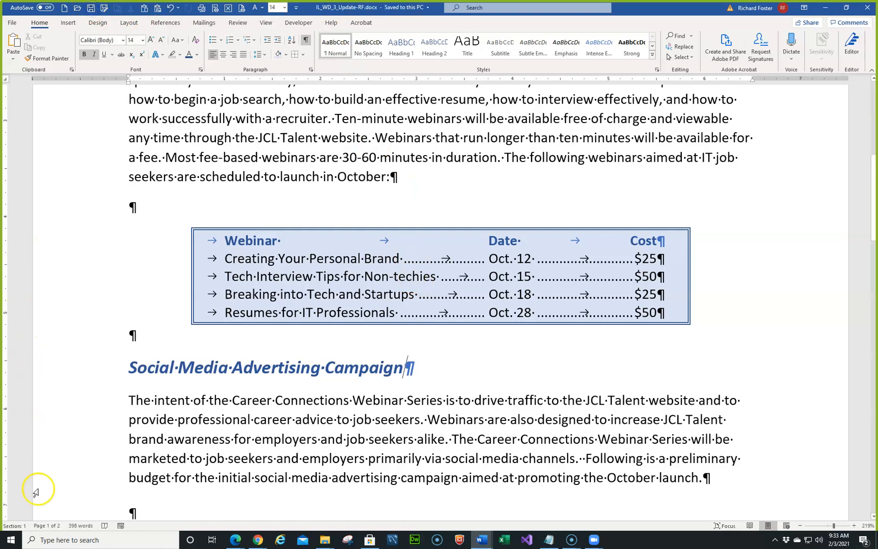